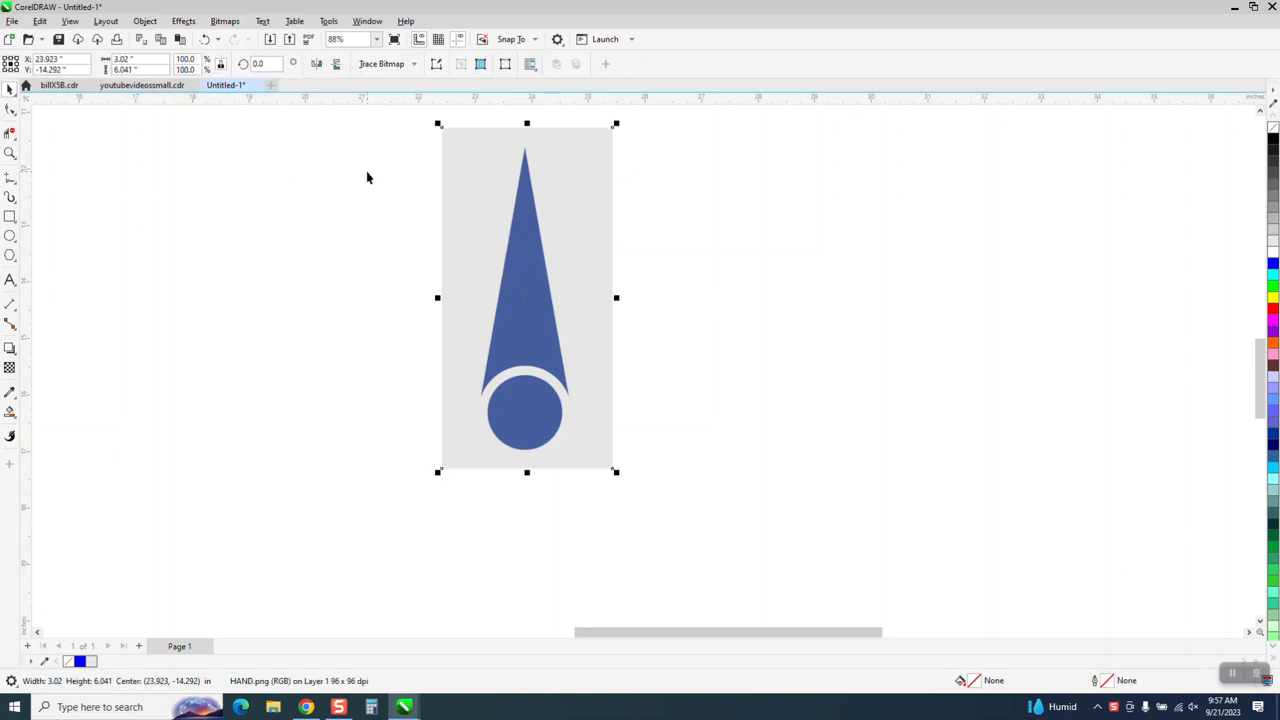
Duplicate the hand image and move the copy horizontally to X 32.673 inches, well clear of the original.
key("plus")
key("shift+Right")
key("shift+Right")
key("shift+Right")
key("shift+Right")
key("shift+Right")
key("shift+Right")
key("shift+Right")
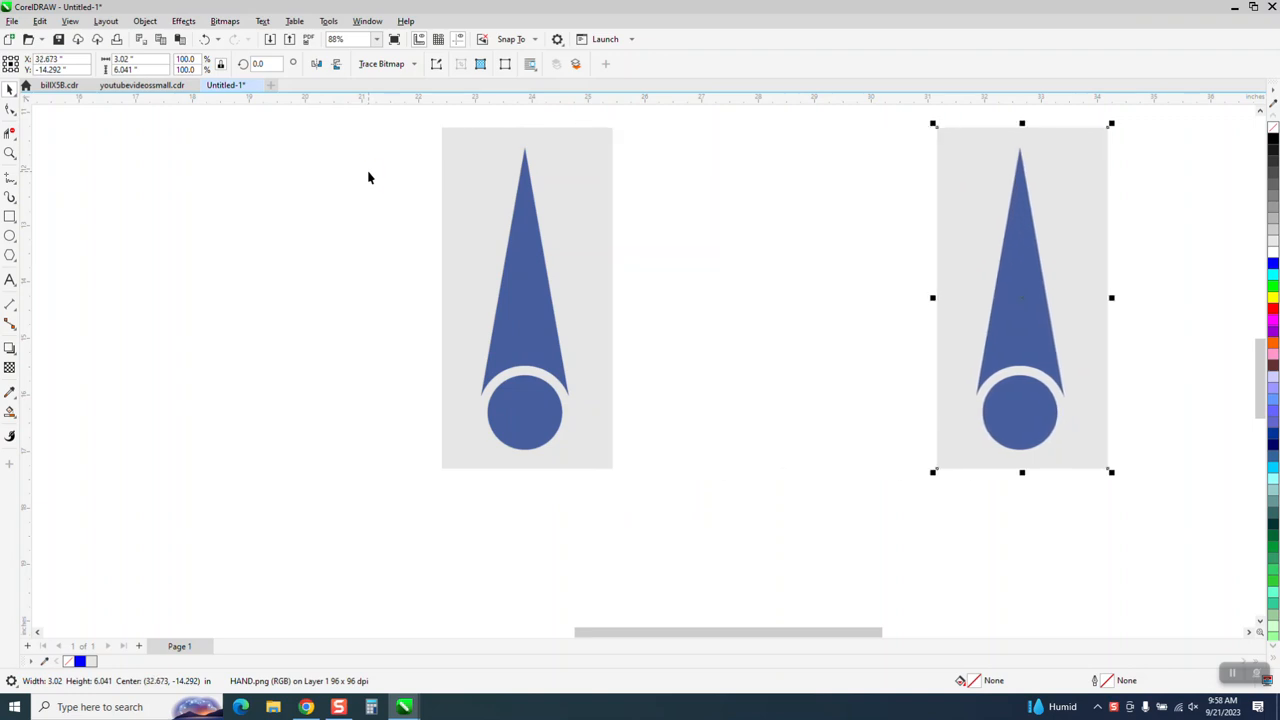
Move the original hand image slightly down and scale it proportionally to about 1.34 by 2.68 inches.
left_click(518, 277)
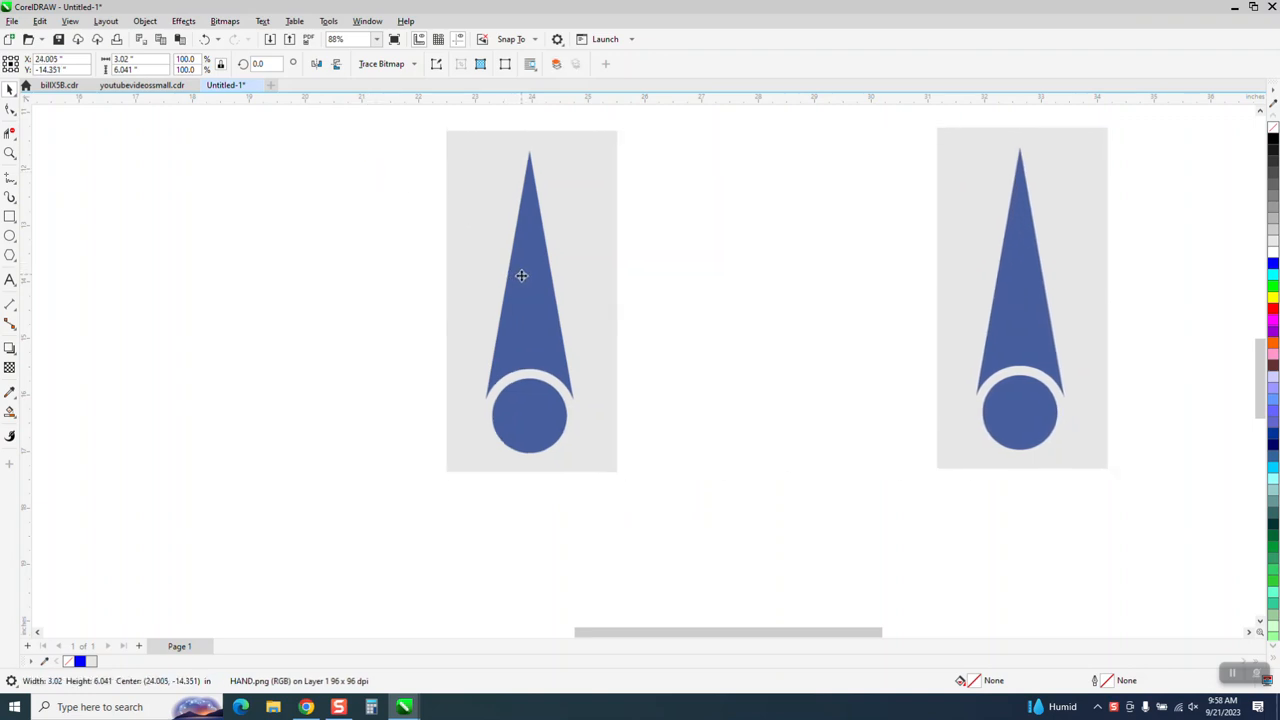
left_click_drag(518, 277, 504, 300)
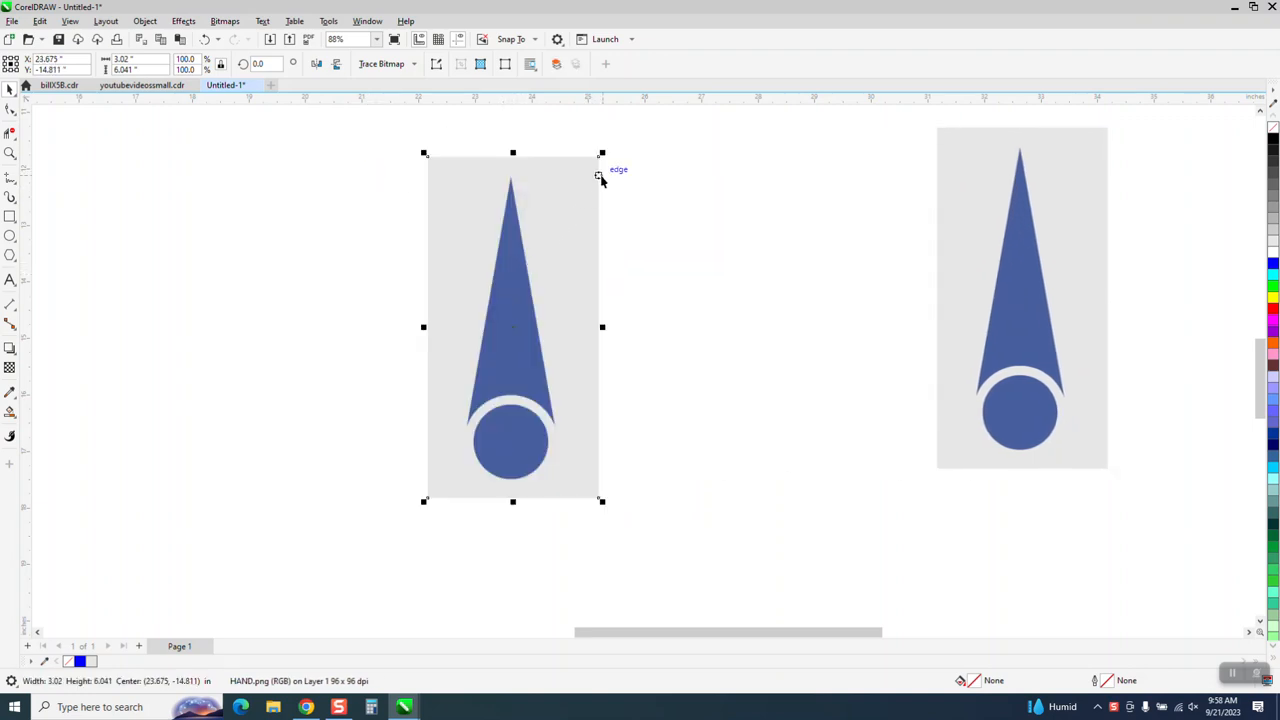
mouse_move(601, 153)
left_mouse_down()
mouse_move(528, 348)
mouse_move(517, 252)
left_mouse_up()
Trace the small hand image with the Clipart outline trace and move the traced shapes beside the bitmap.
left_click(415, 64)
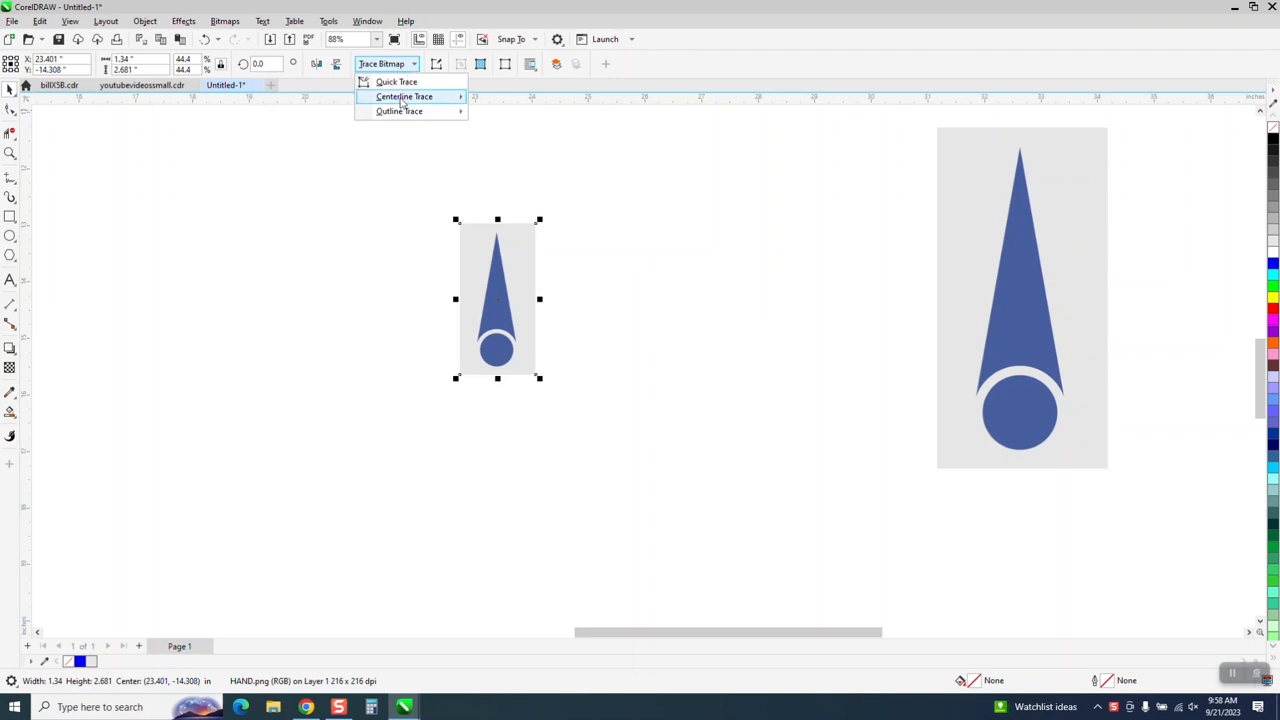
mouse_move(420, 111)
left_click(513, 158)
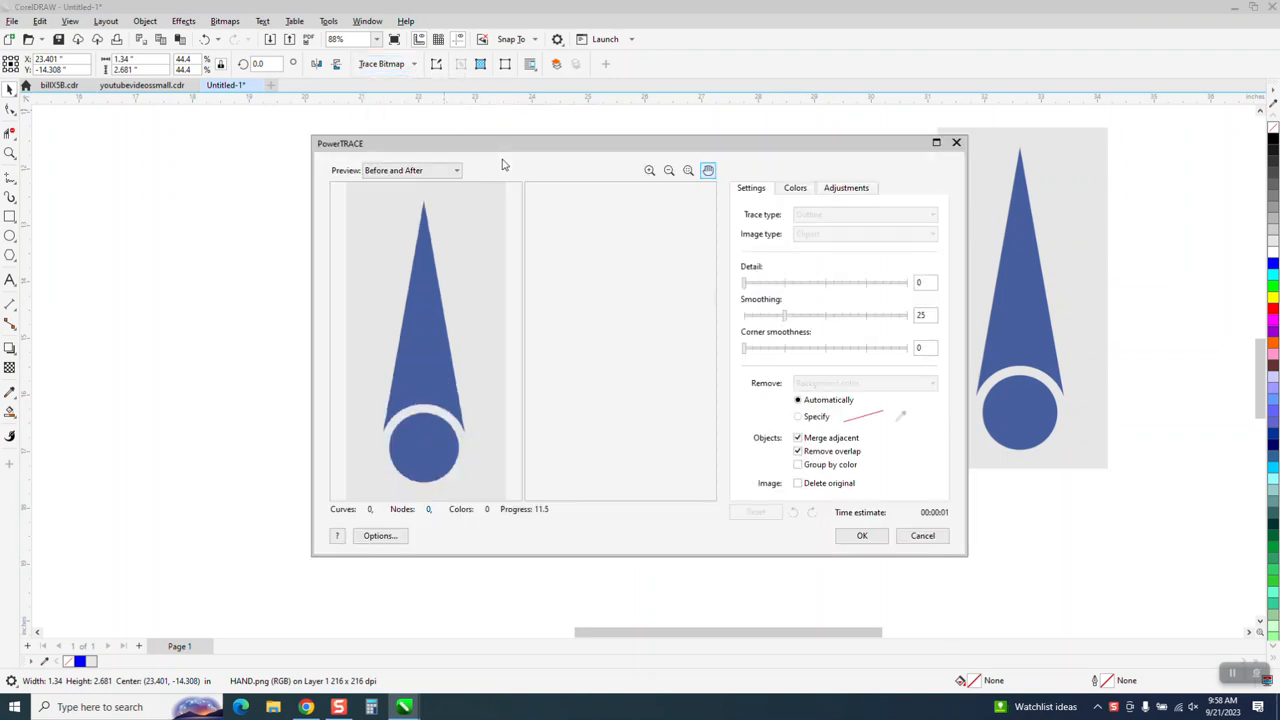
left_click(880, 536)
left_click_drag(514, 335, 618, 336)
Inspect the traced group's edges up close and delete the group.
left_click(10, 153)
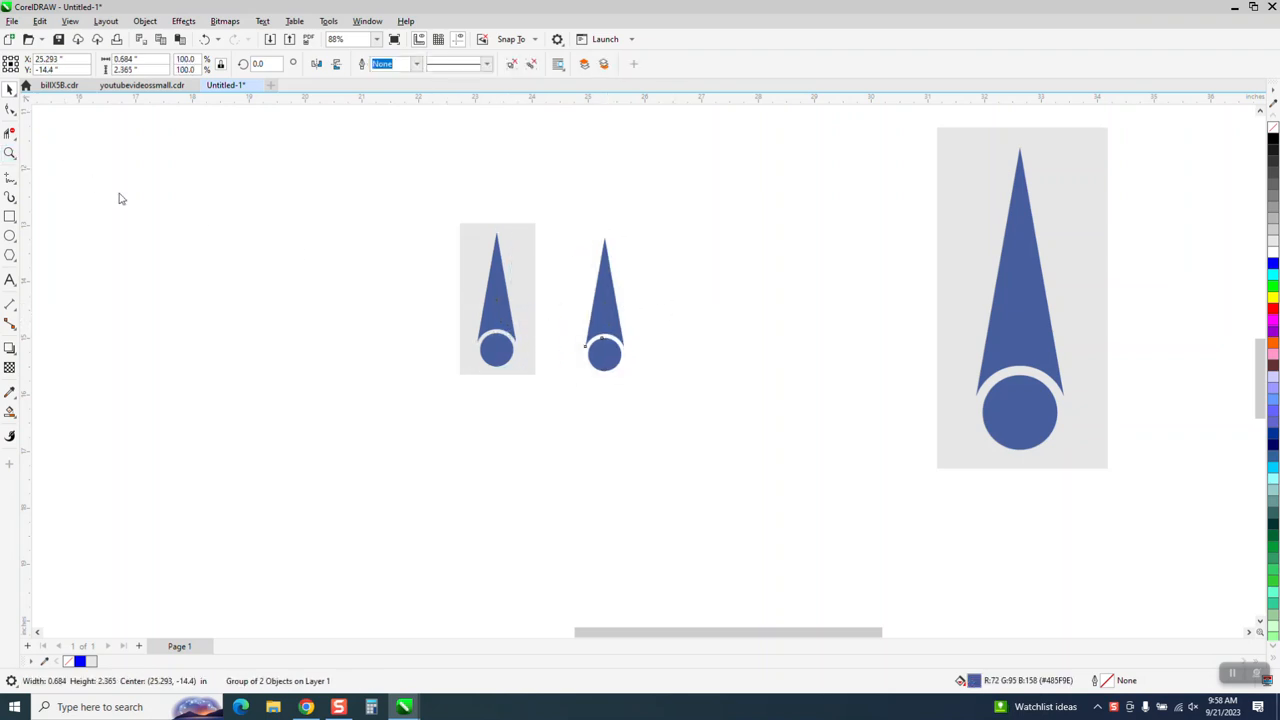
left_click_drag(562, 241, 700, 422)
left_click_drag(476, 339, 758, 484)
scroll(533, 395, "down", 8)
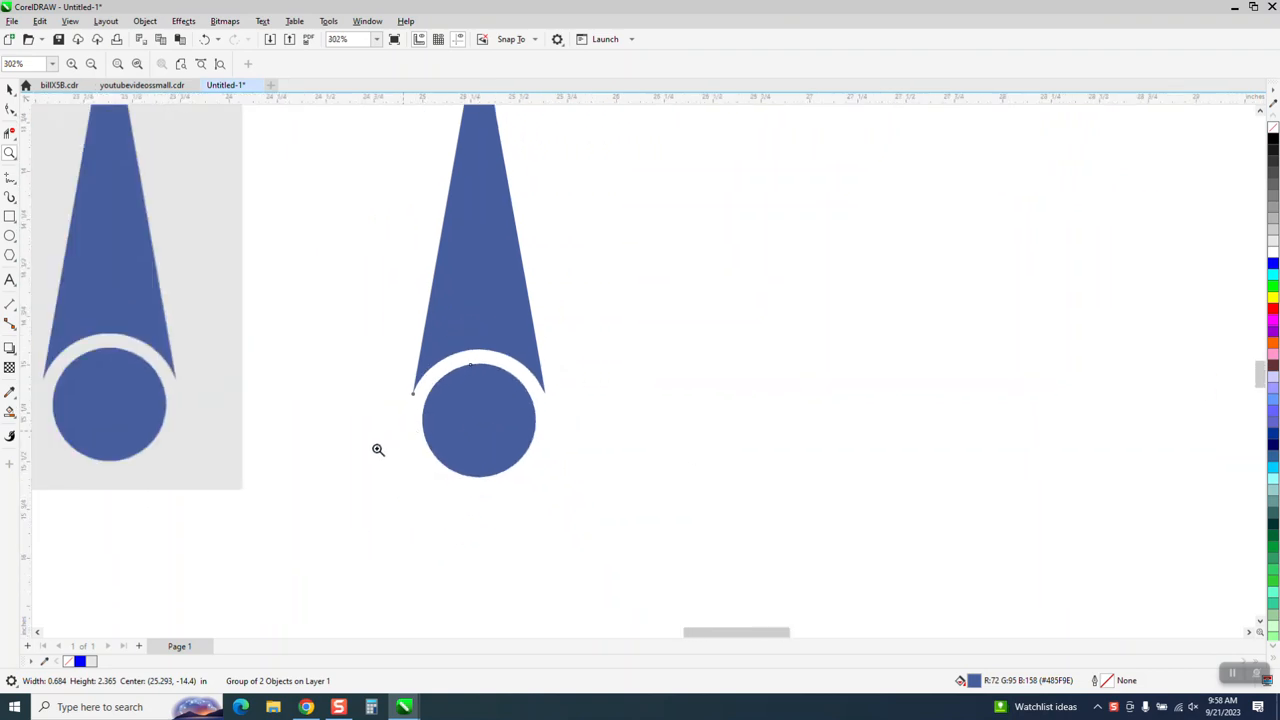
left_click(10, 88)
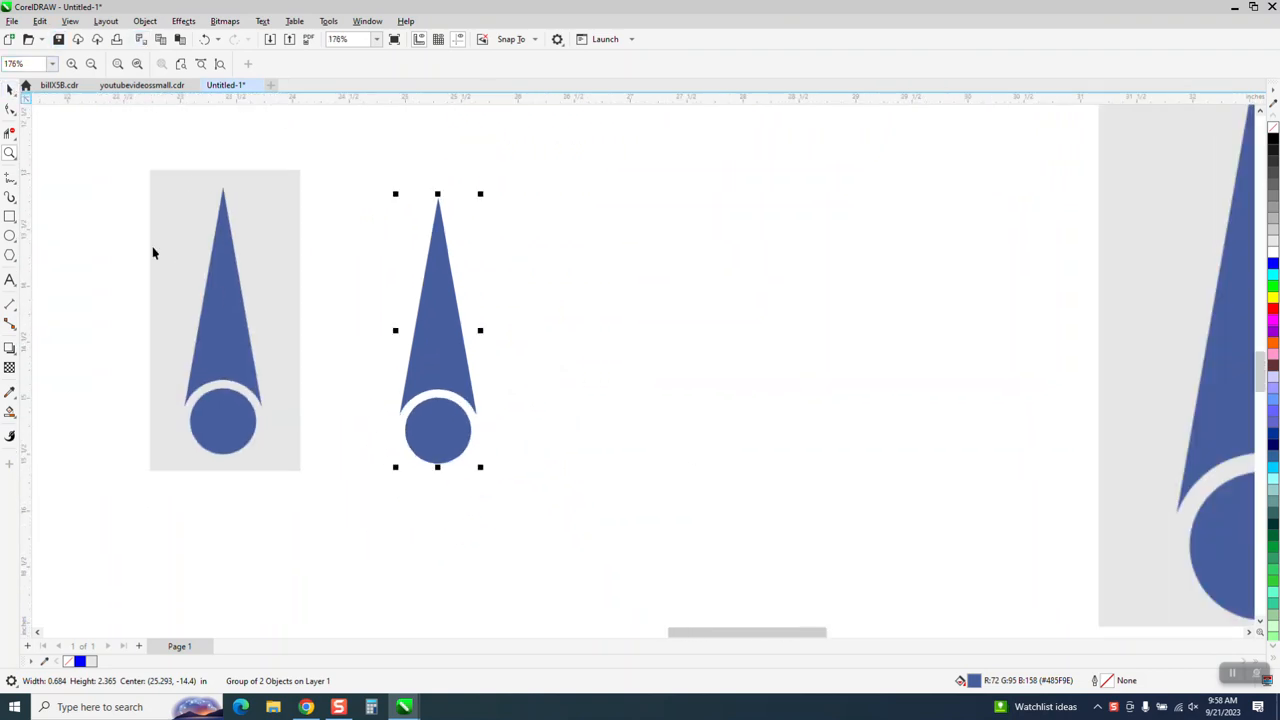
key("Delete")
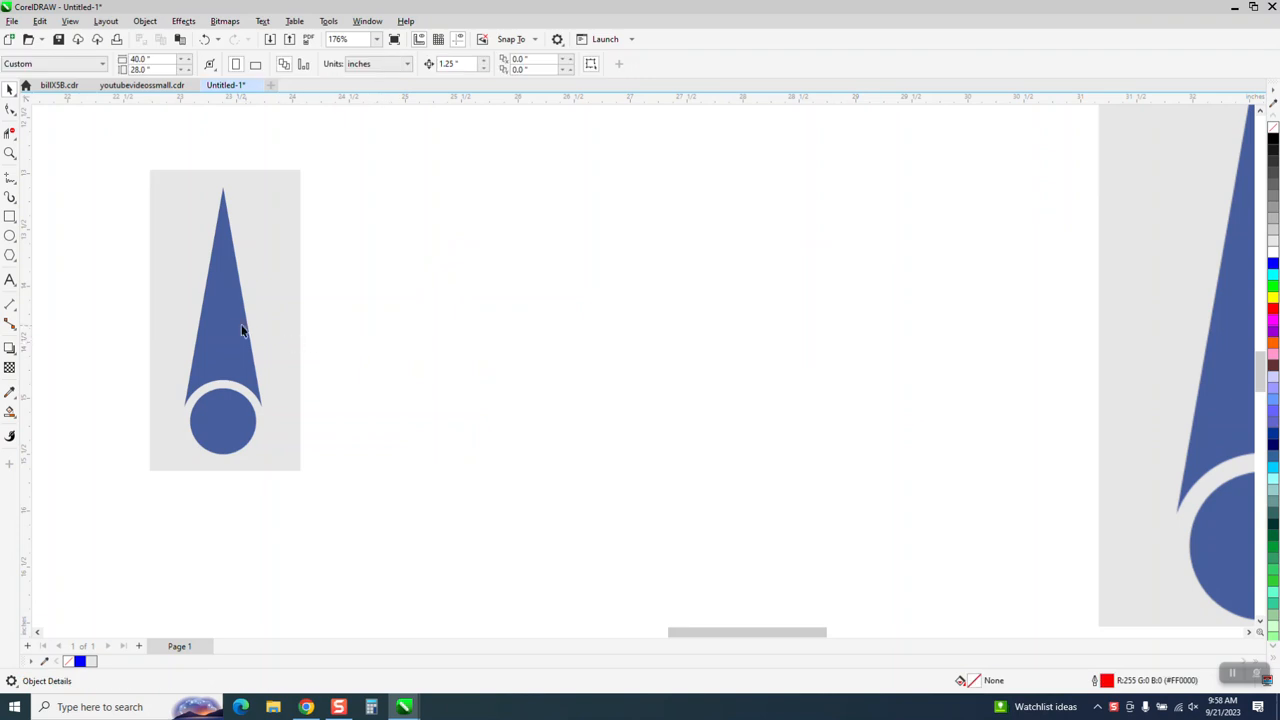
Move the small image beside the large copy and draw a narrow three-sided polygon about 0.62 by 2.18 inches in the empty area.
left_click_drag(243, 337, 978, 368)
scroll(566, 297, "down", 1)
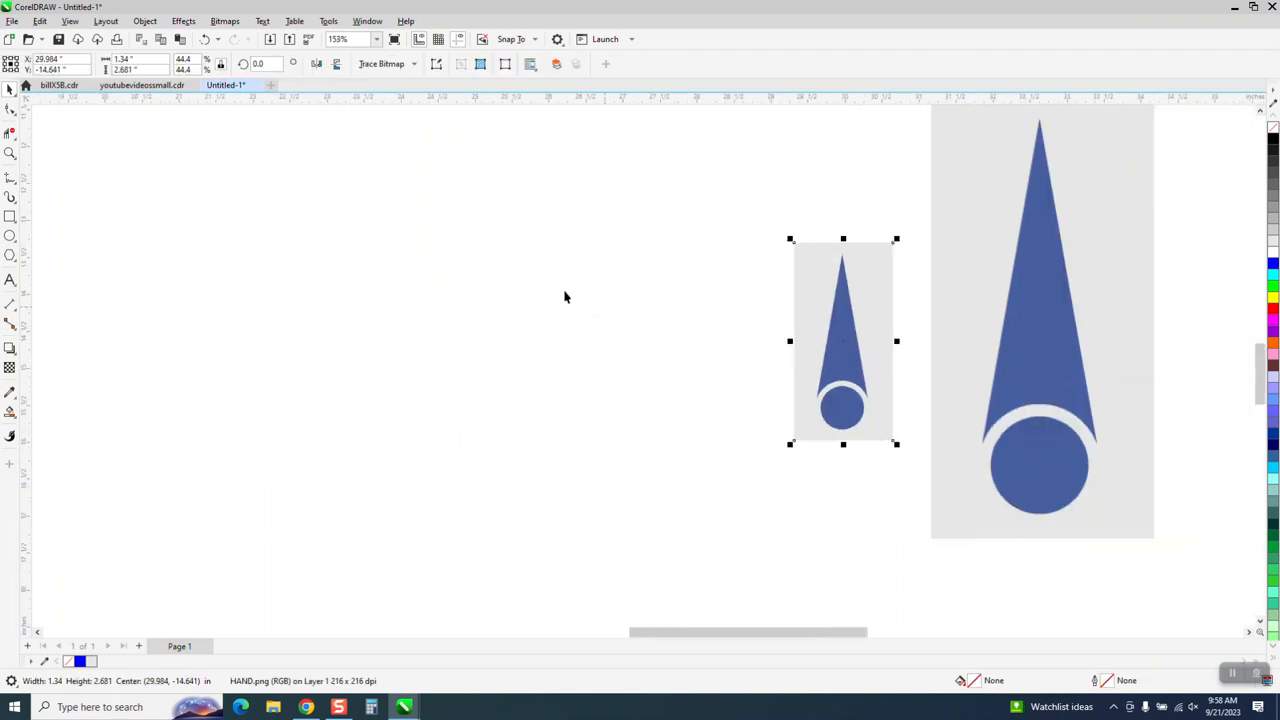
left_click(14, 258)
left_click(40, 254)
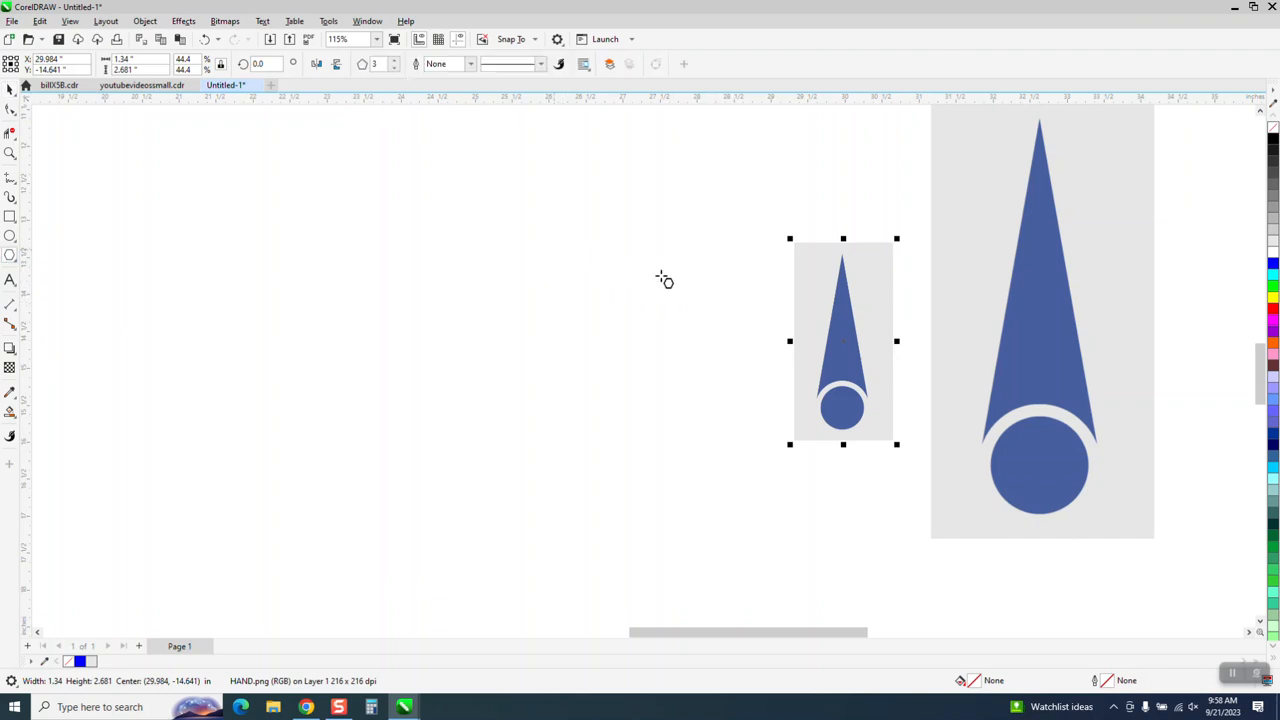
left_click_drag(584, 233, 533, 456)
left_click(9, 88)
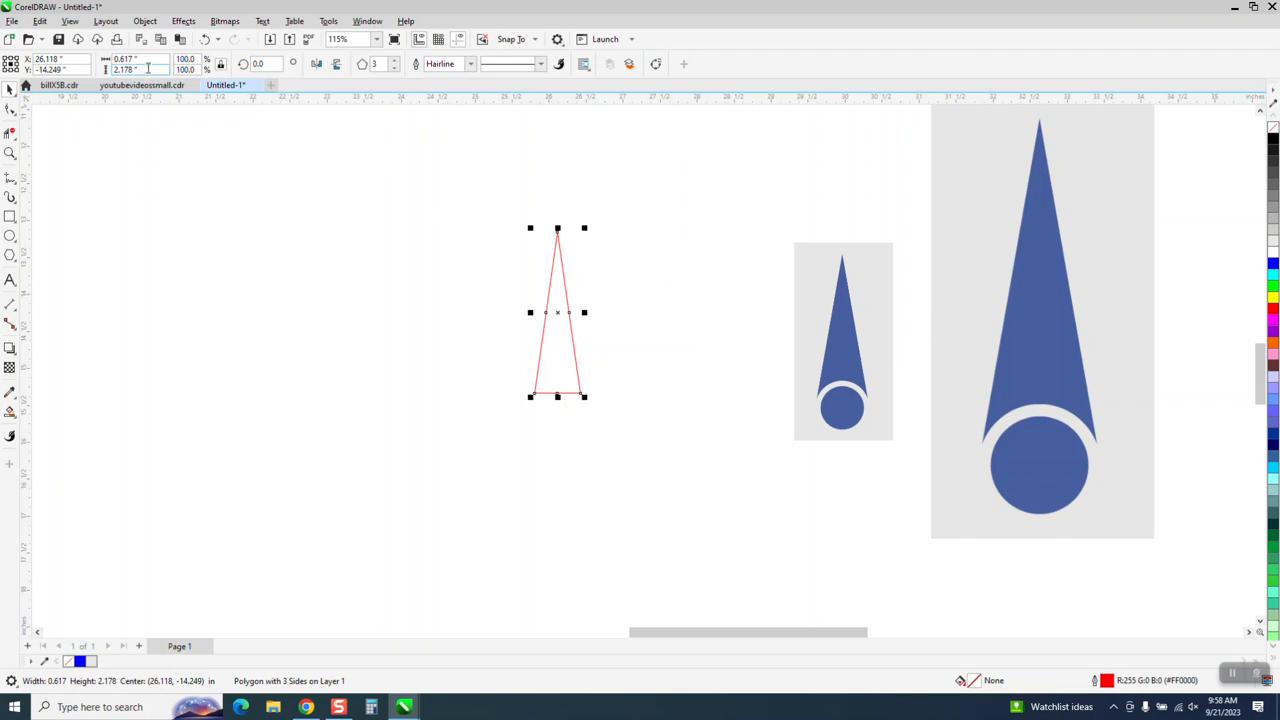
Set the triangle's width to 1.0 inch, scaling its height proportionally.
left_click(149, 62)
type("1.0")
key("Return")
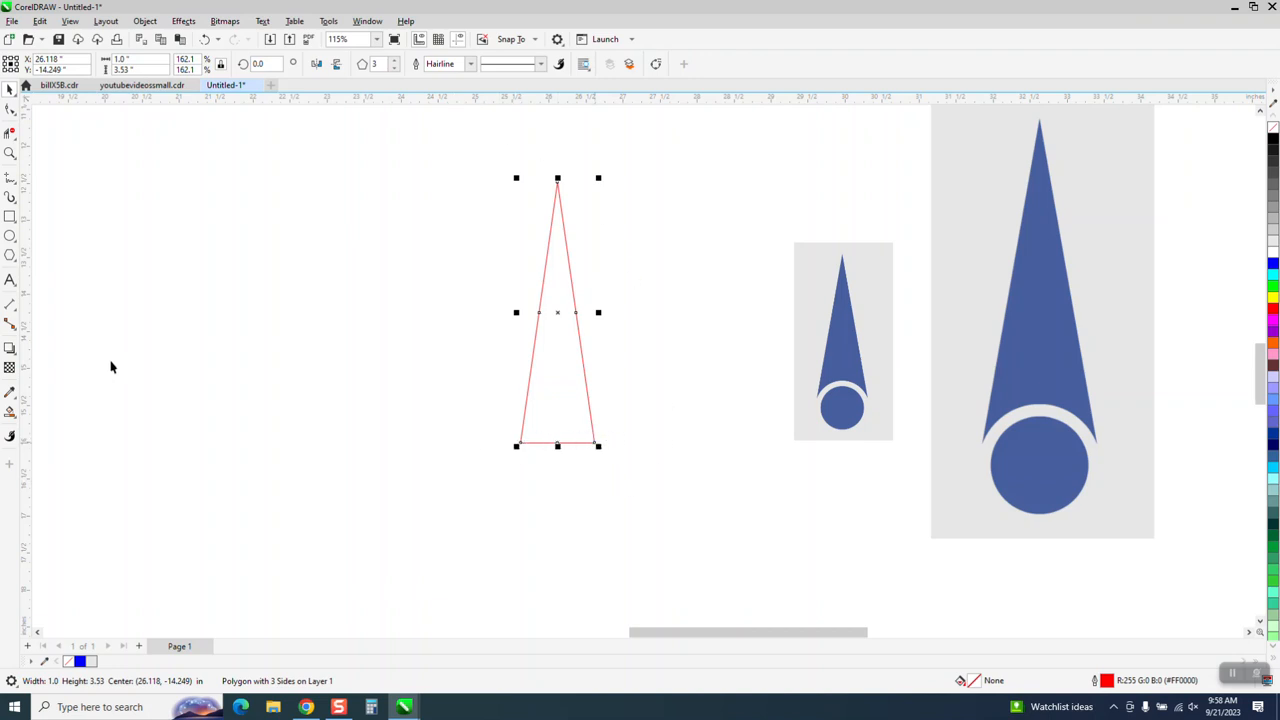
Draw a circle beside the triangle and set its diameter to 1 inch.
left_click(9, 237)
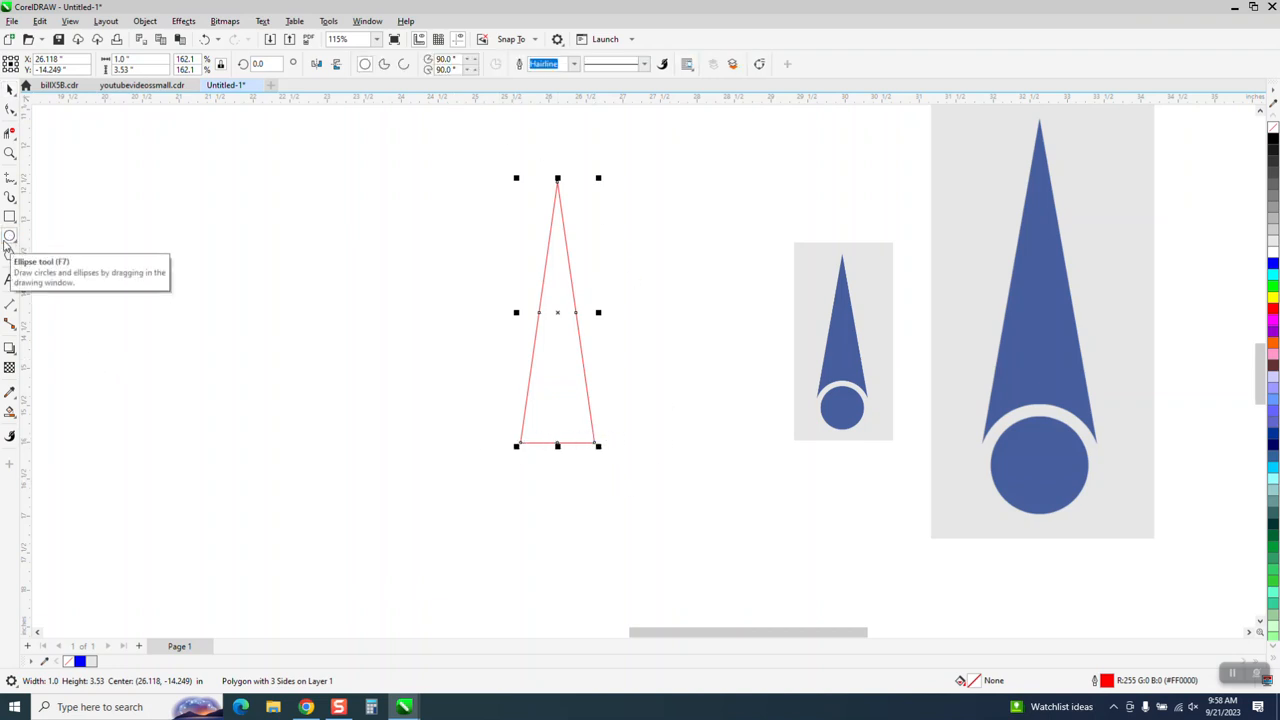
left_click_drag(371, 295, 296, 371)
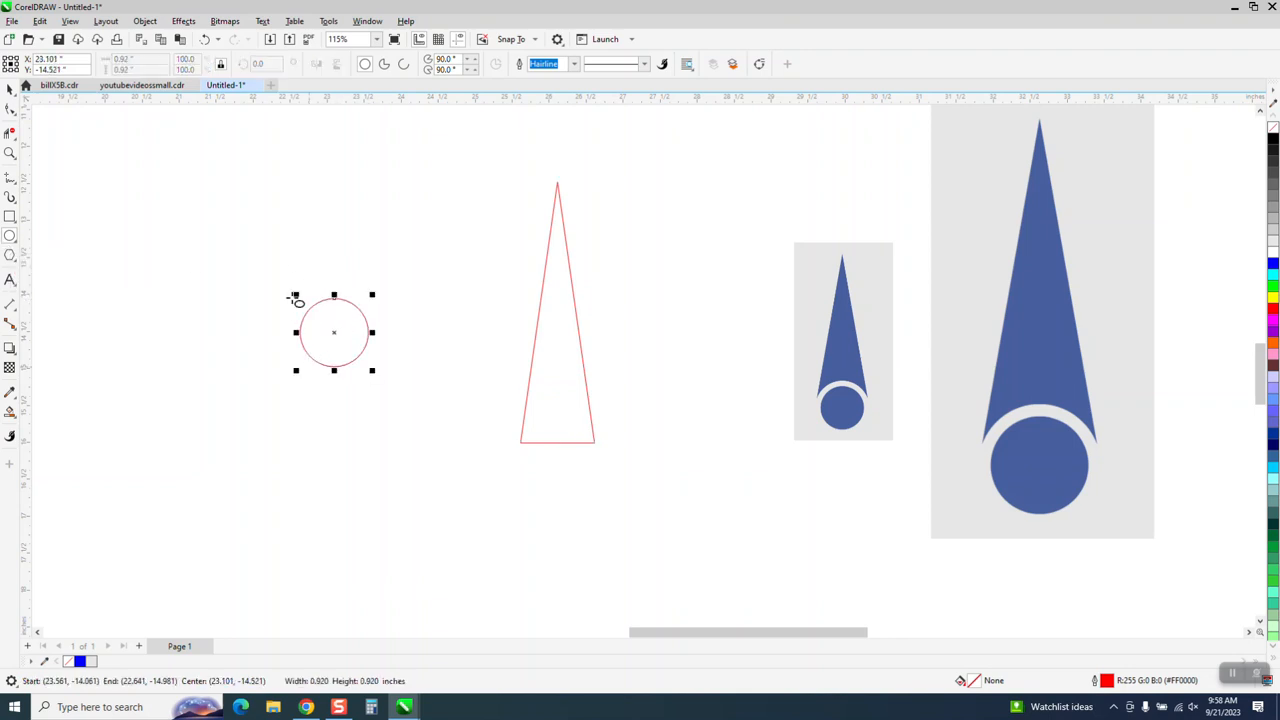
left_click(139, 62)
type("1")
key("Return")
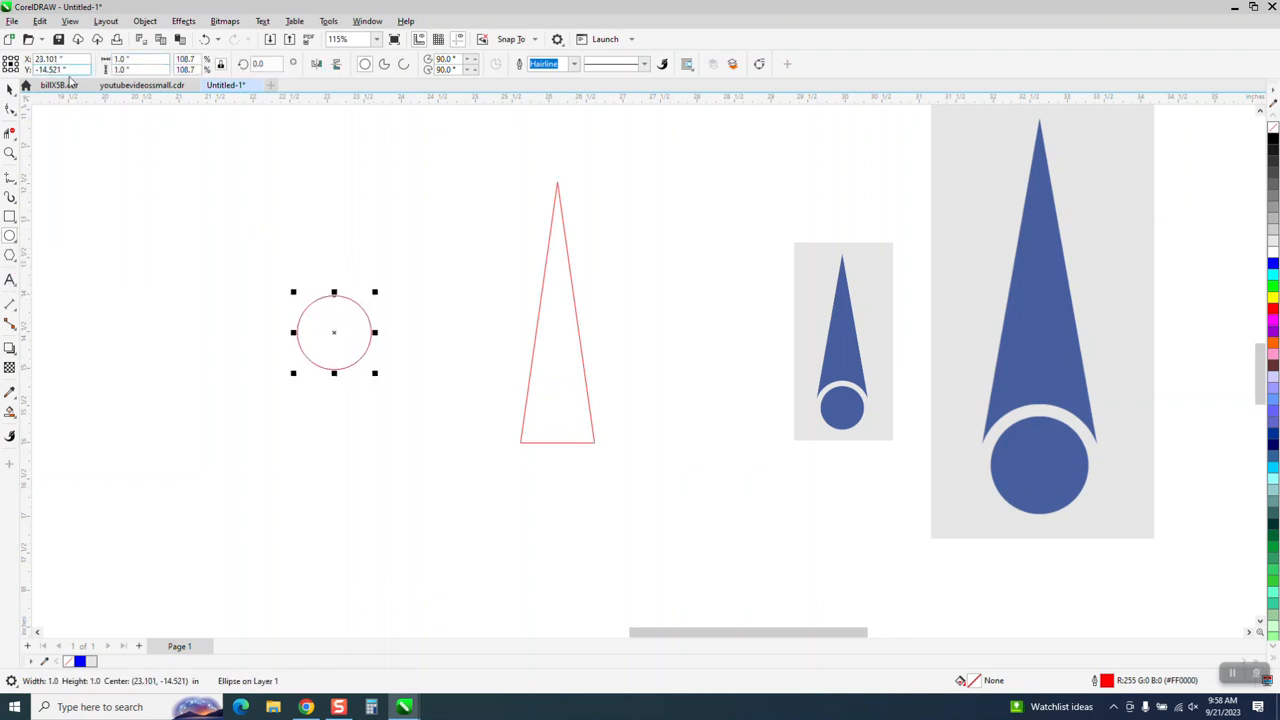
Centre the triangle and circle on the page and move the small reference image near them.
left_click(9, 89)
left_click_drag(208, 129, 711, 480)
key("p")
scroll(712, 482, "down", 2)
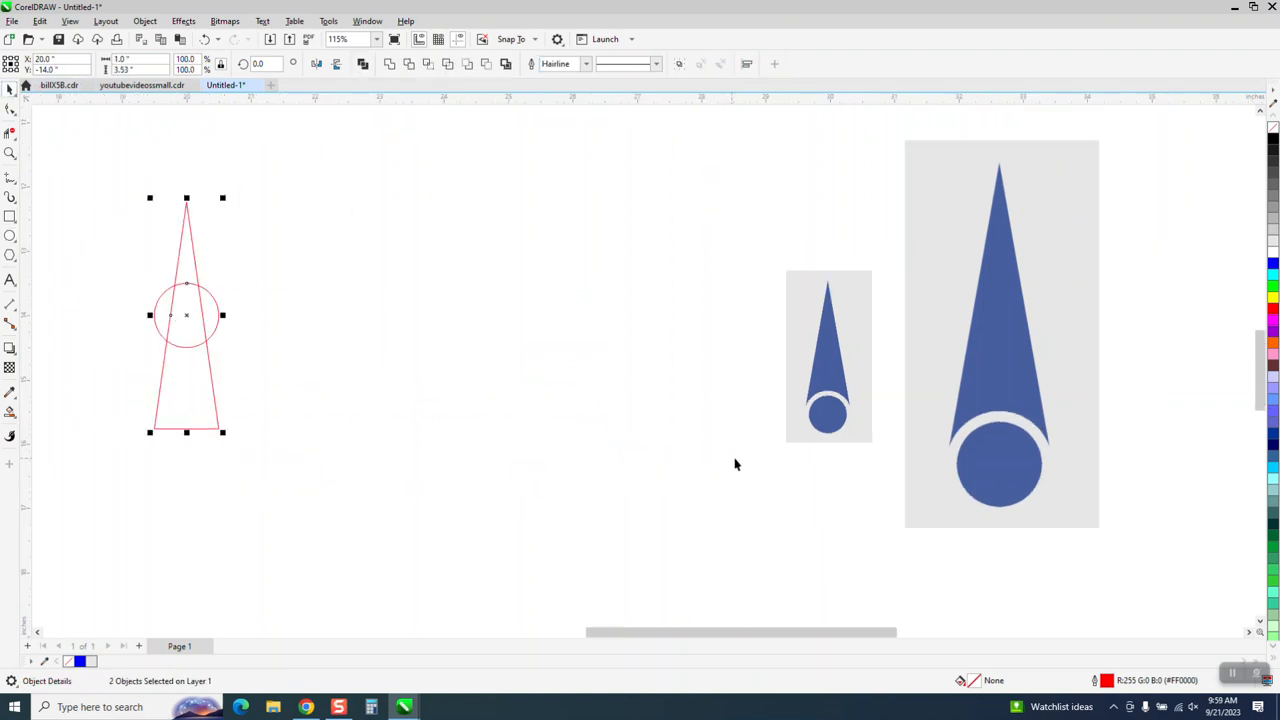
left_click_drag(785, 376, 527, 328)
Align the bottoms of the circle and the triangle.
left_click(10, 154)
left_click_drag(380, 284, 632, 474)
left_click(10, 88)
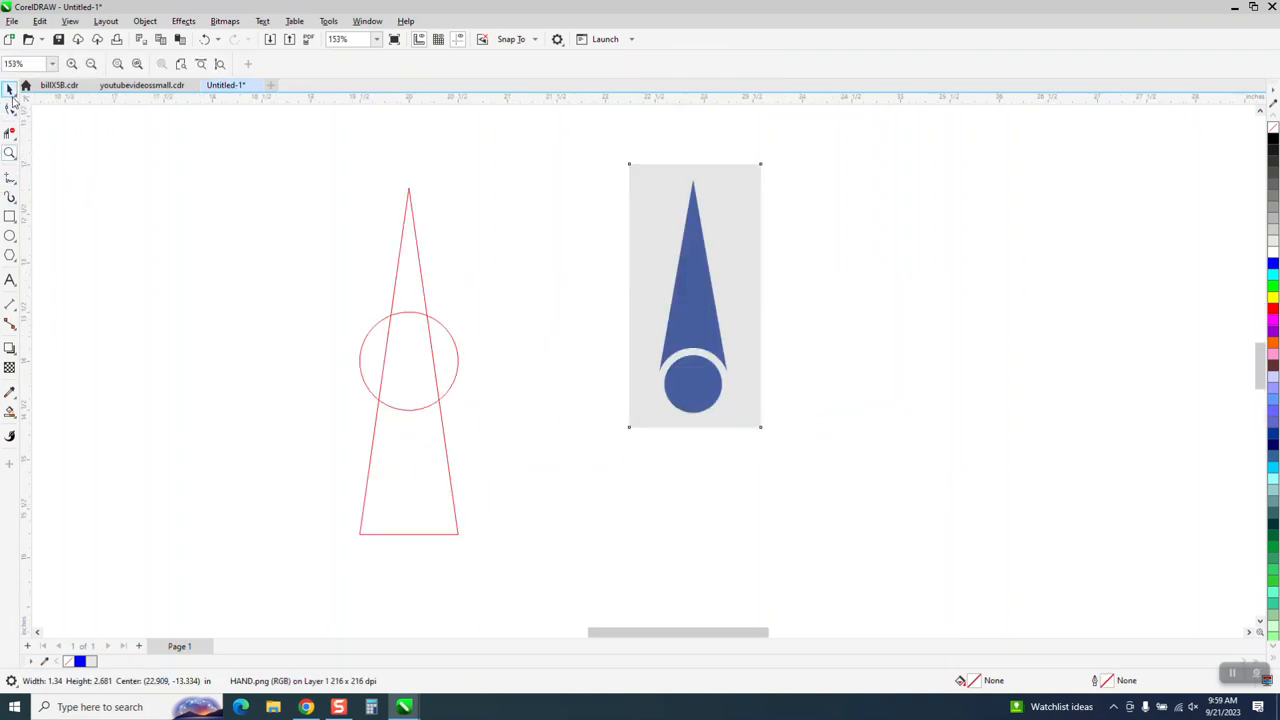
left_click_drag(294, 159, 605, 589)
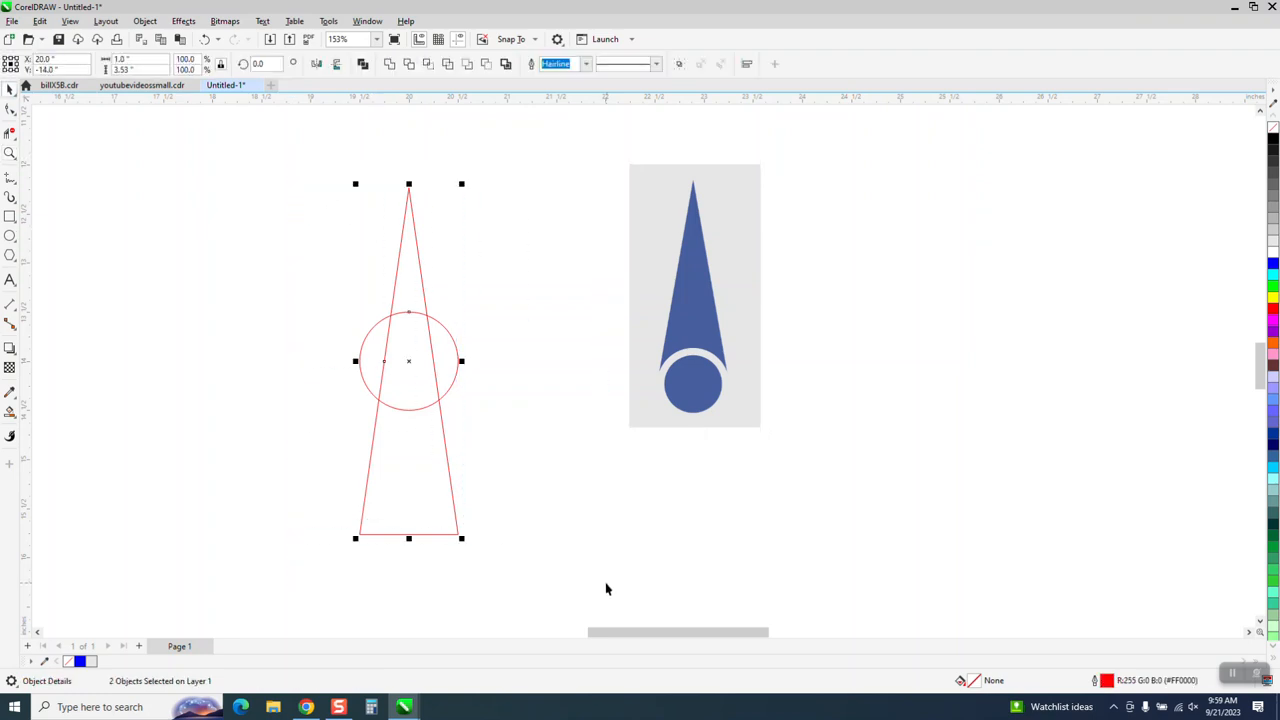
key("b")
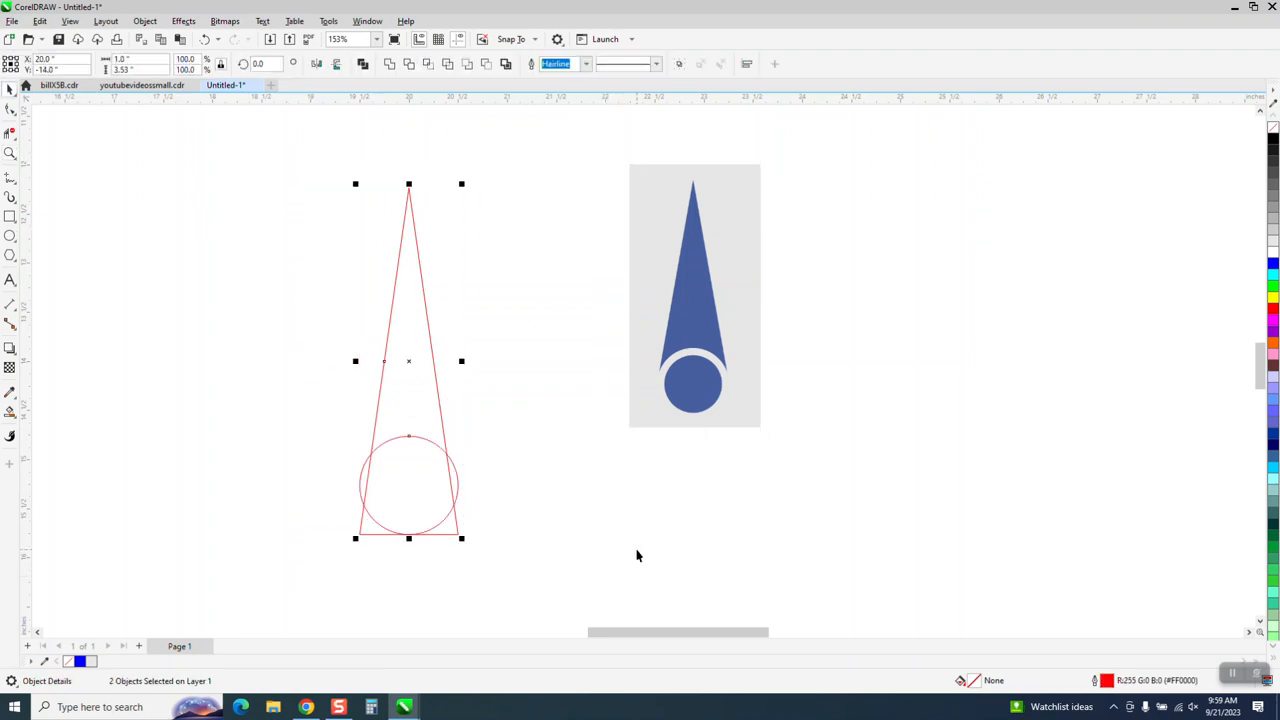
Set the nudge distance to 0.5 inch and nudge the circle down once so its centre sits on the triangle's base.
left_click(397, 491)
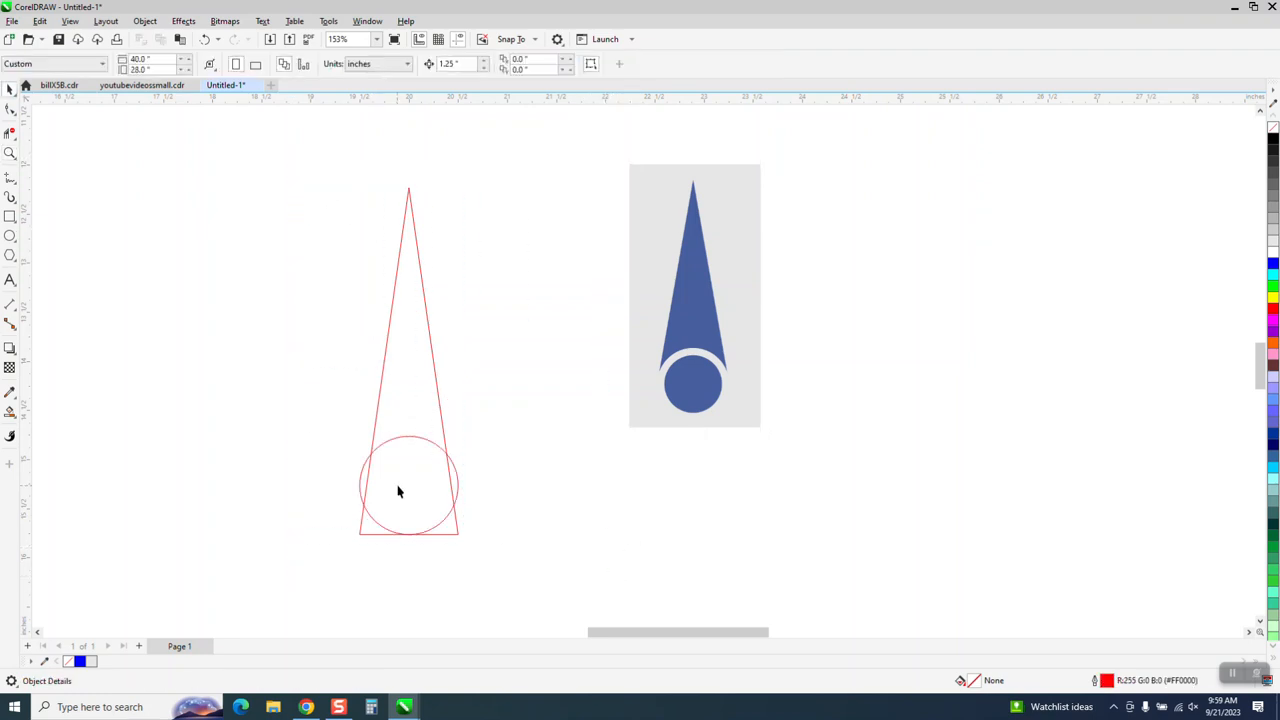
left_click(459, 478)
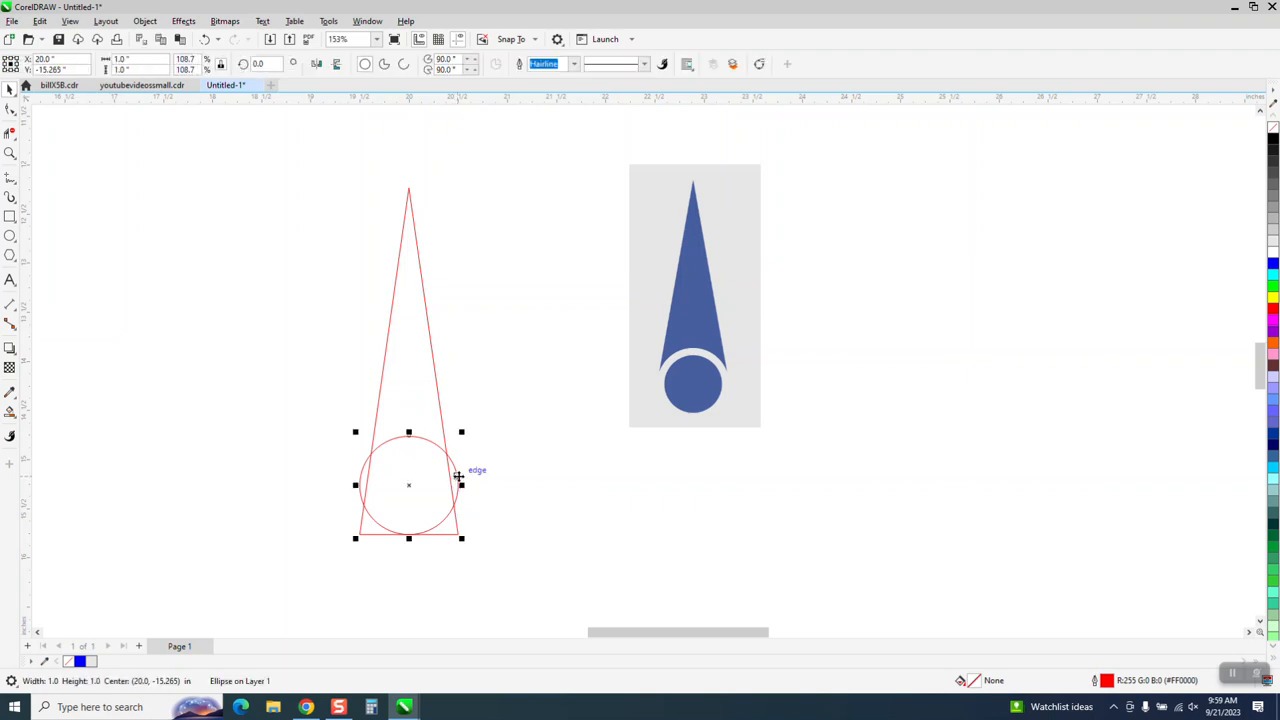
left_click(320, 352)
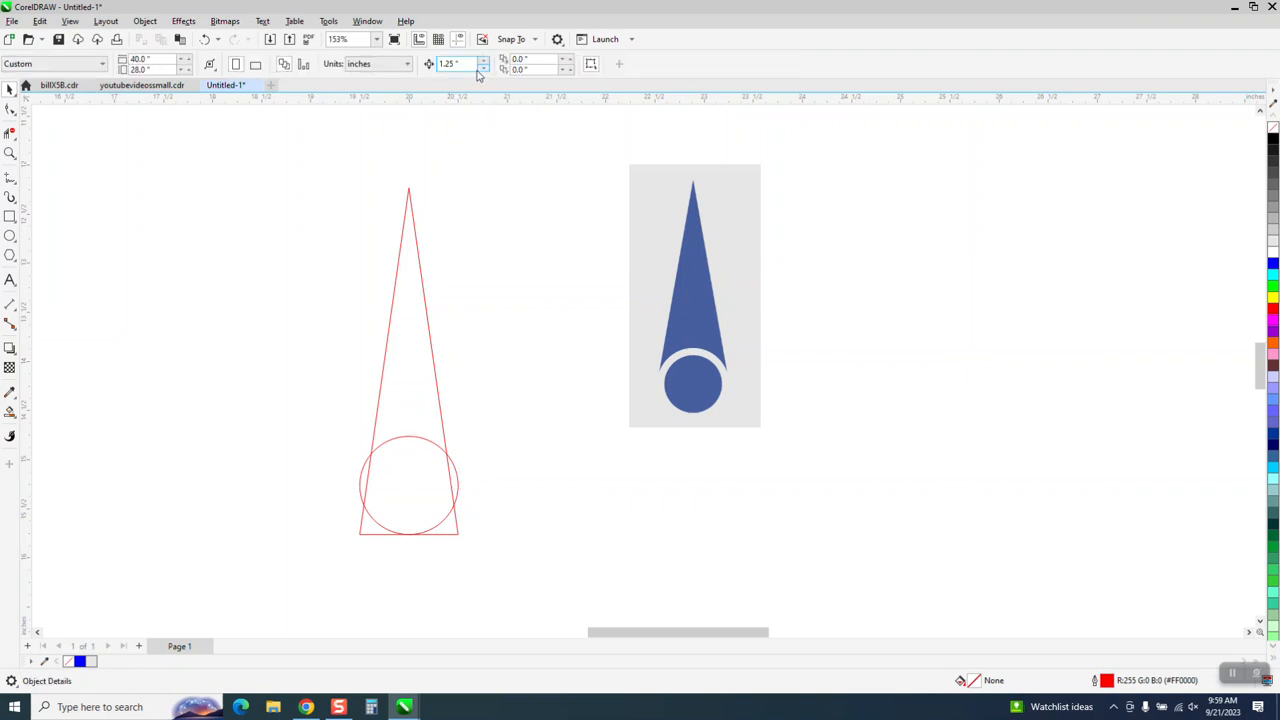
type("0.5")
key("Return")
left_click_drag(508, 544, 520, 555)
key("Down")
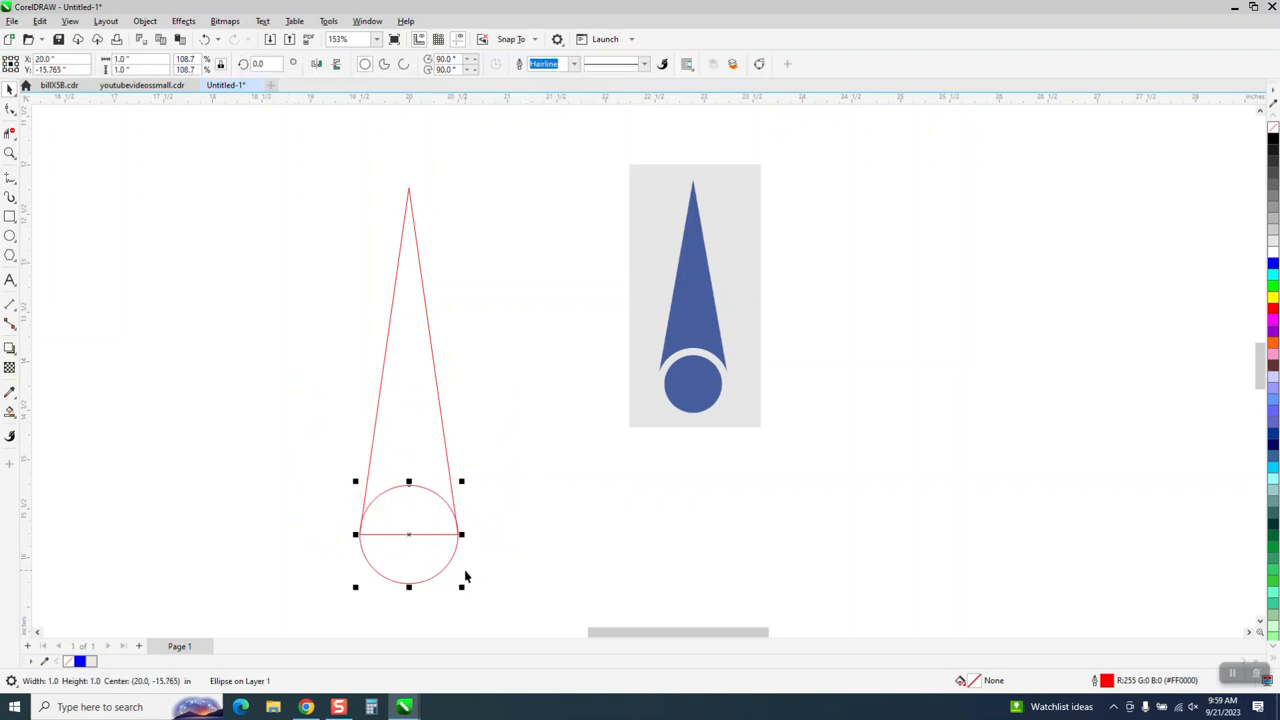
Duplicate the 1-inch circle in place and resize the copy to a 0.75-inch diameter around the same centre.
scroll(458, 570, "down", 3)
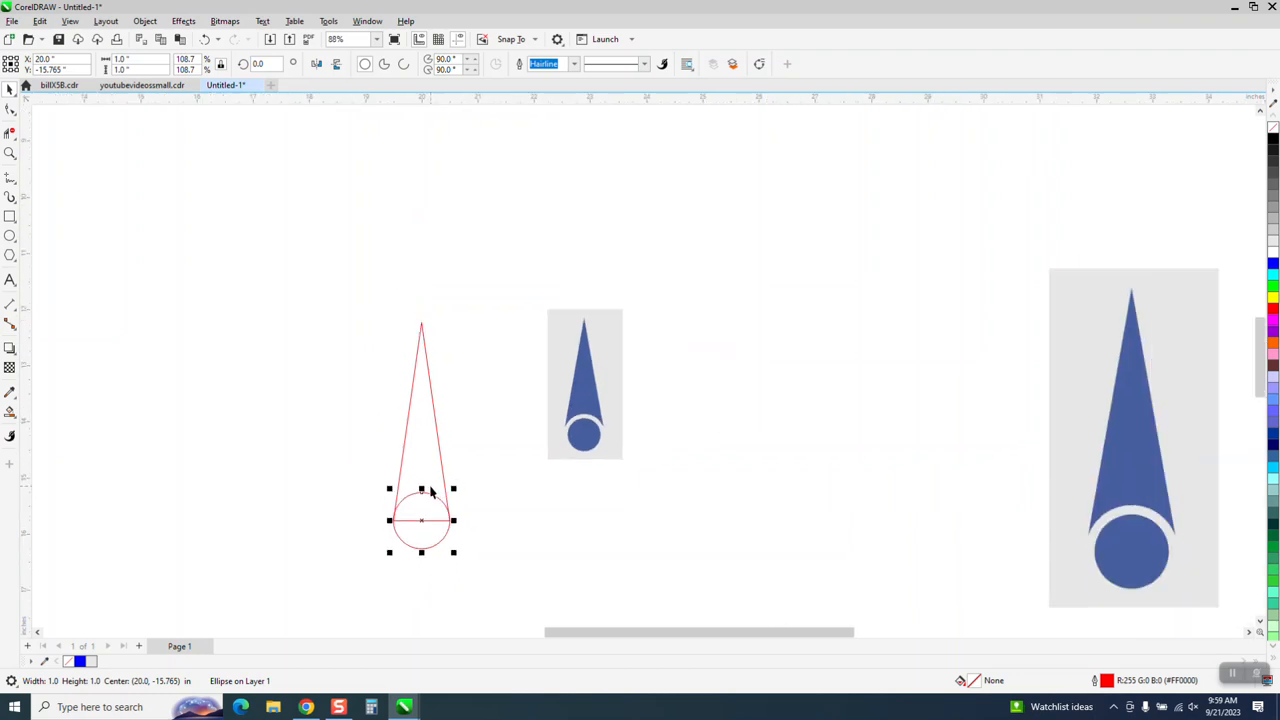
left_click(10, 153)
left_click_drag(352, 313, 564, 575)
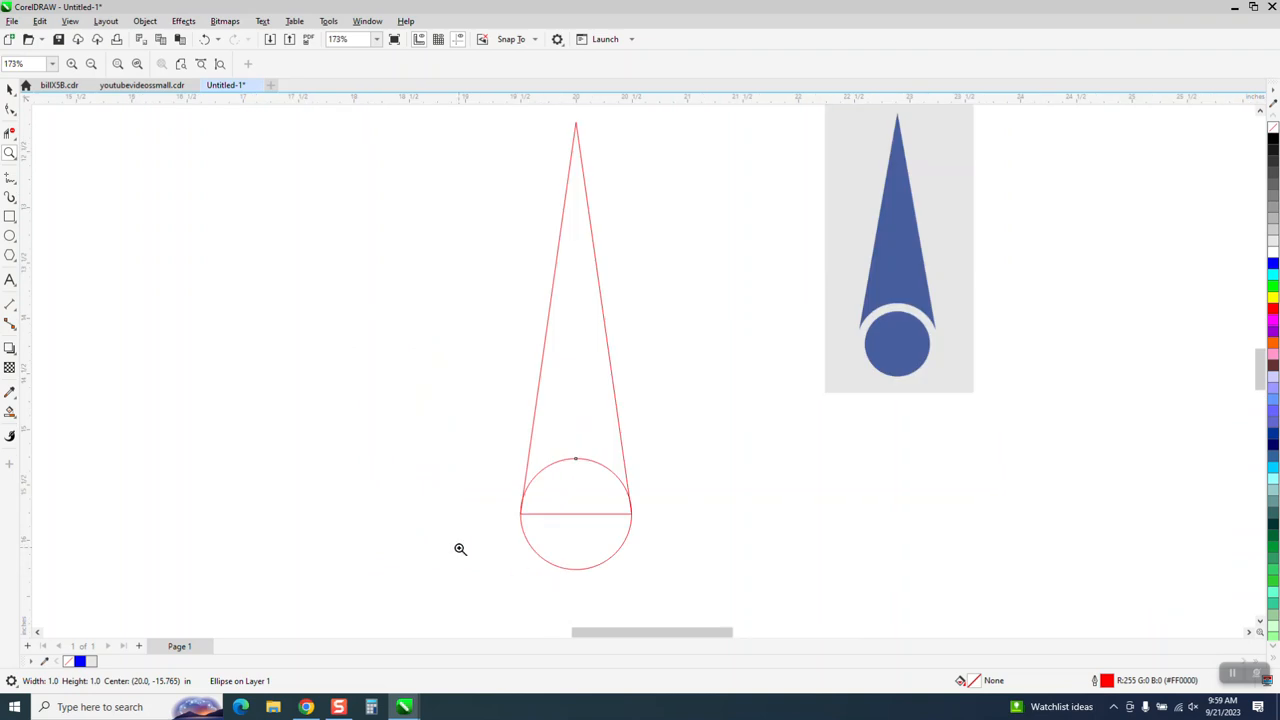
left_click(10, 90)
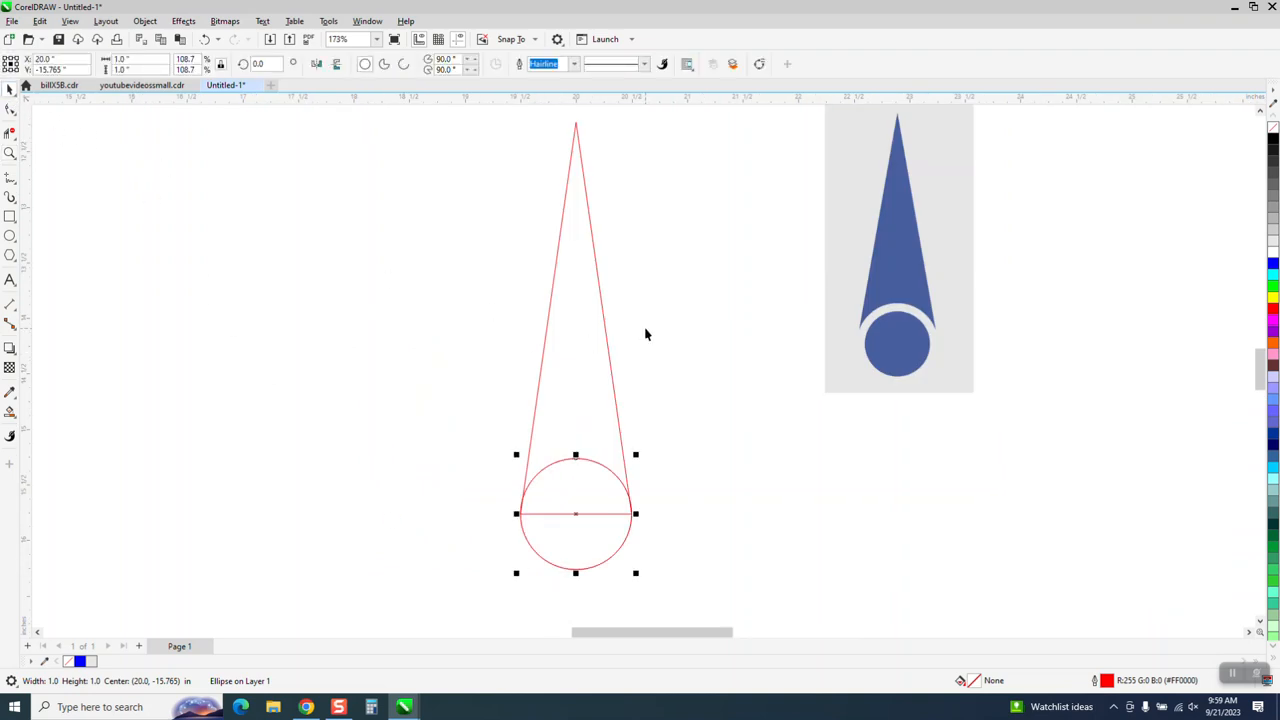
left_click(146, 57)
key("BackSpace")
type(".75")
key("Return")
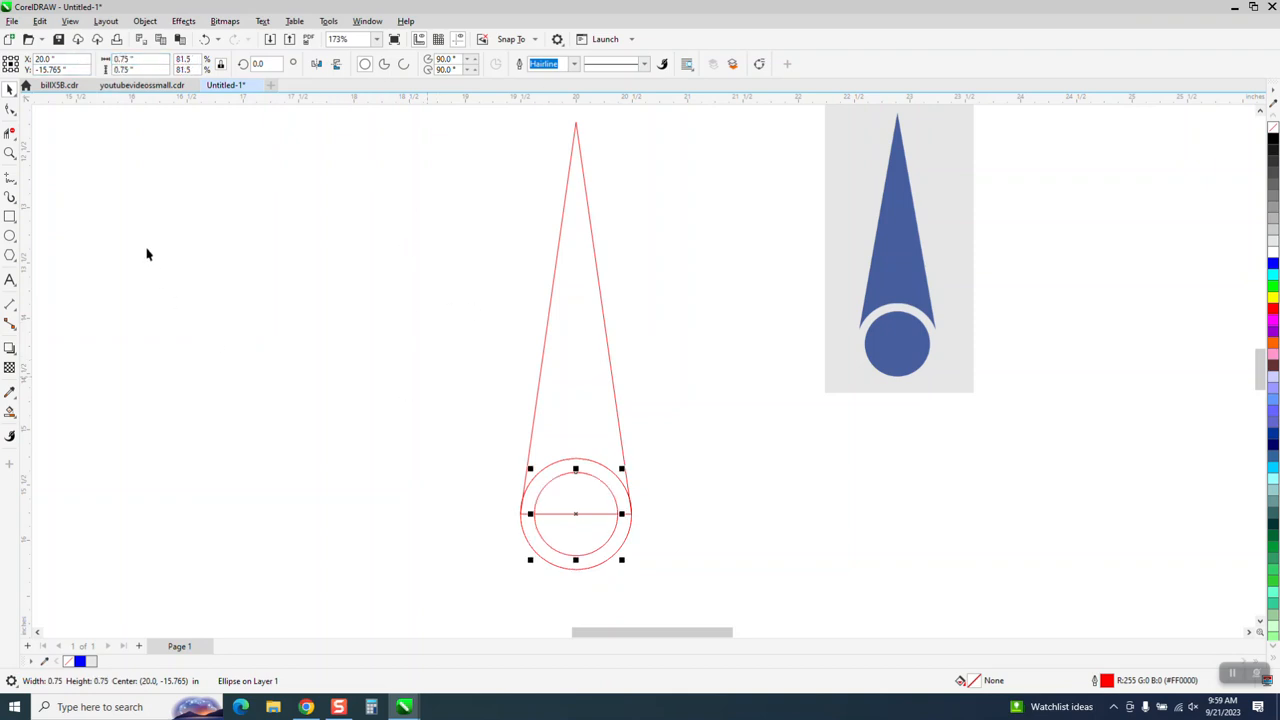
Remove all three segments of the triangle's base line inside the circles with the Virtual Segment Delete tool.
left_click(10, 153)
left_click_drag(418, 412, 738, 600)
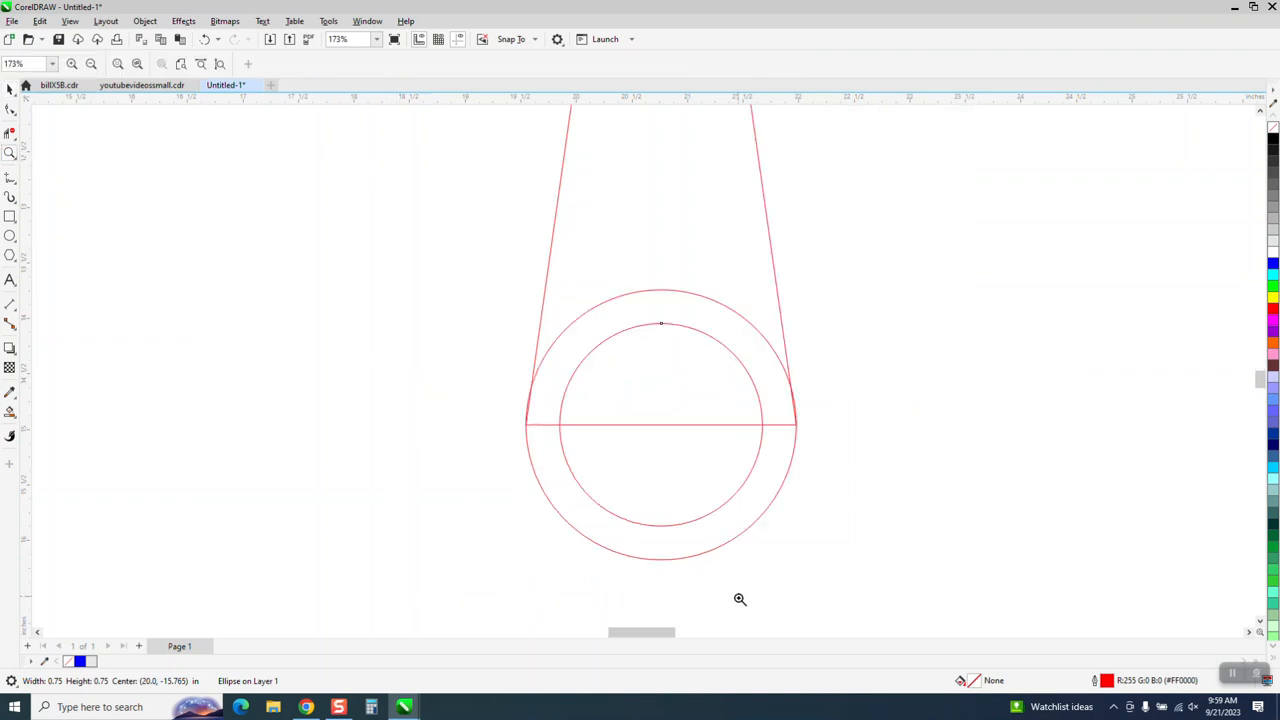
left_click(10, 134)
left_click(544, 424)
left_click(779, 424)
left_click(680, 424)
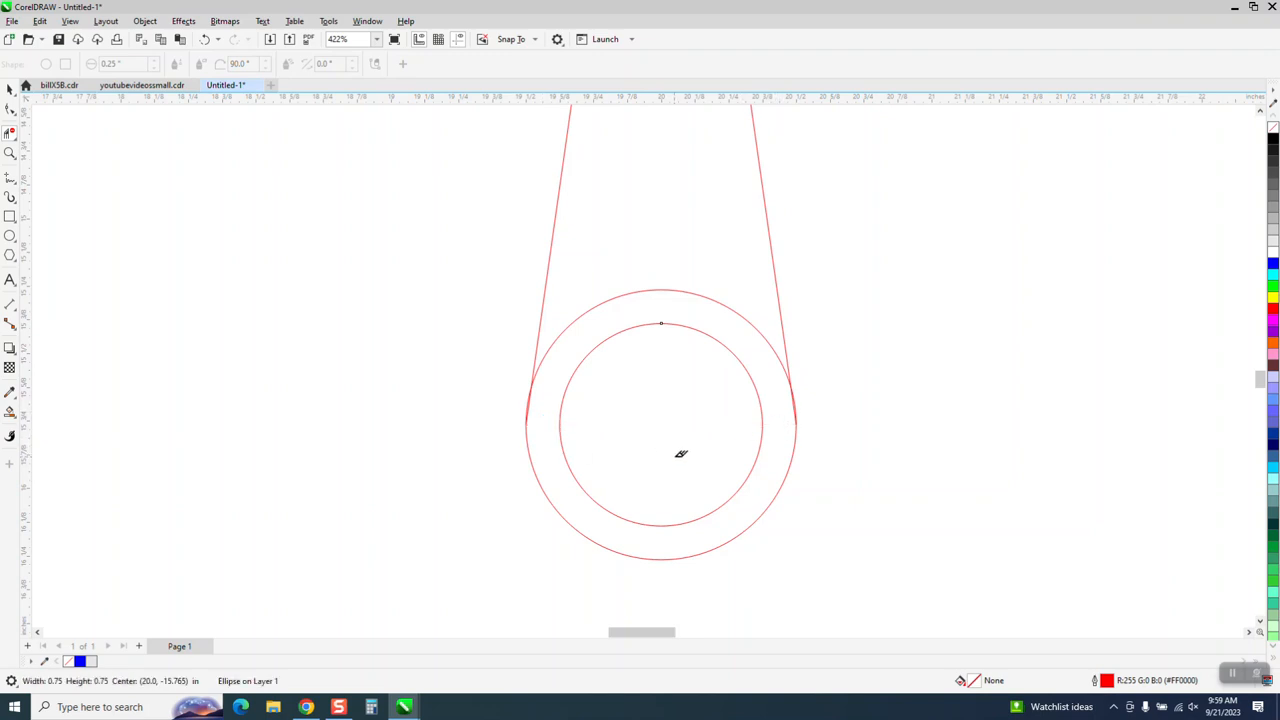
Remove the short ends of both triangle sides that run inside the larger circle.
scroll(543, 467, "down", 1)
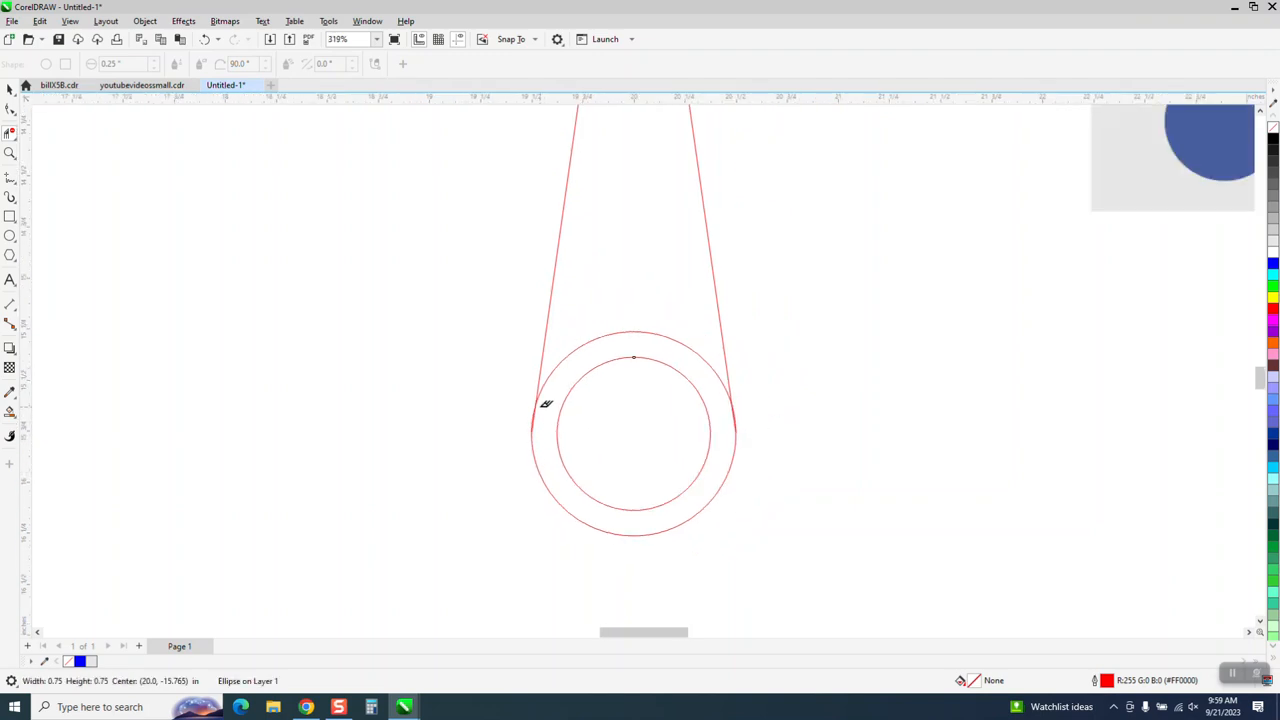
left_click(10, 153)
left_click_drag(463, 377, 604, 458)
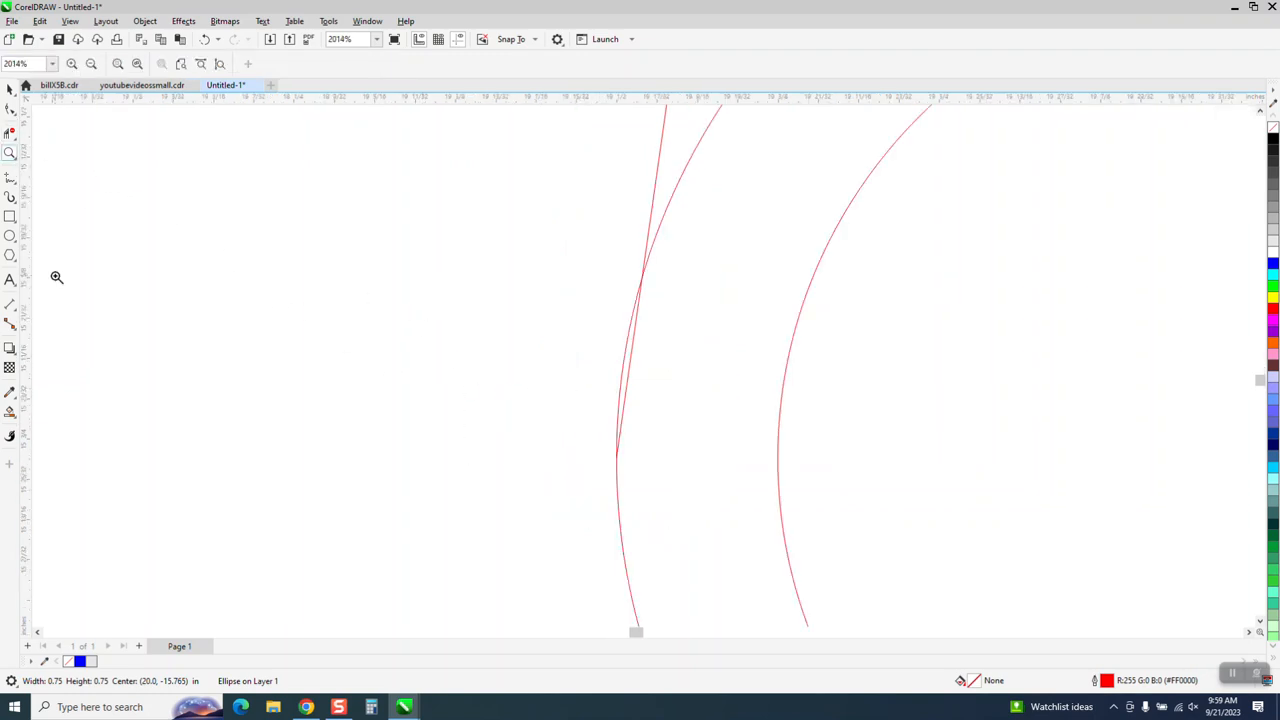
left_click(10, 133)
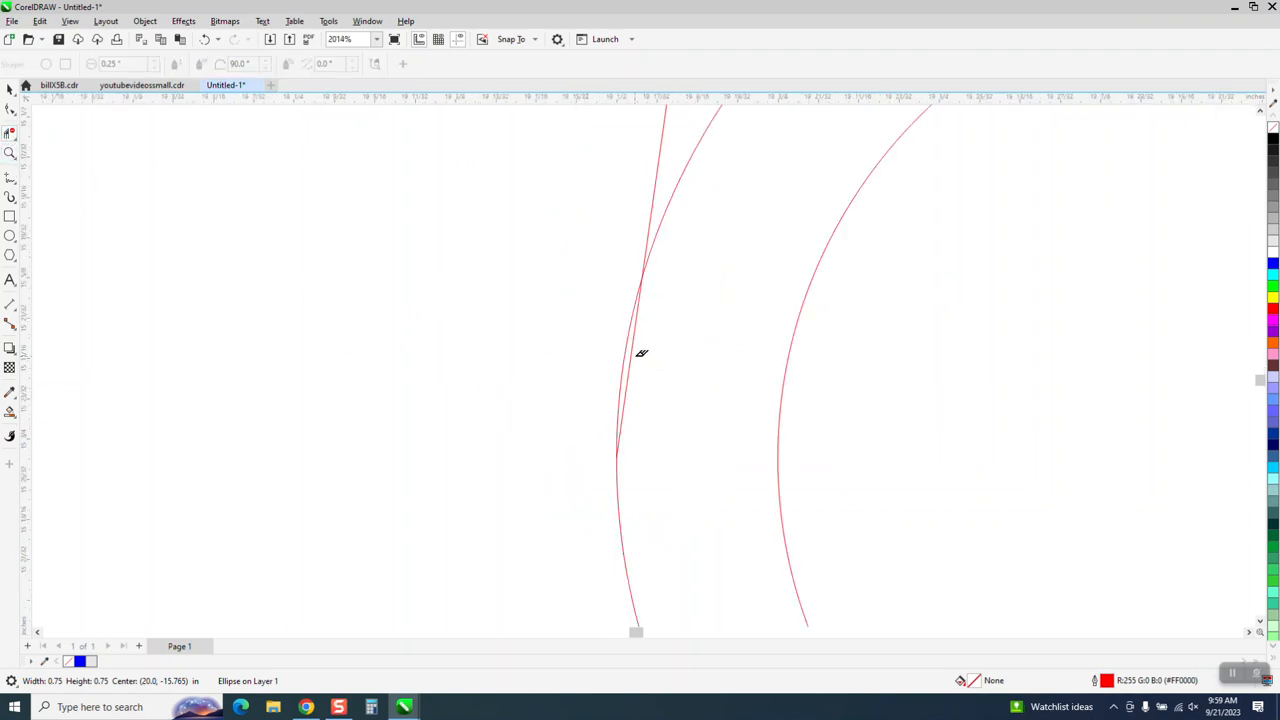
left_click(640, 352)
scroll(640, 352, "down", 3)
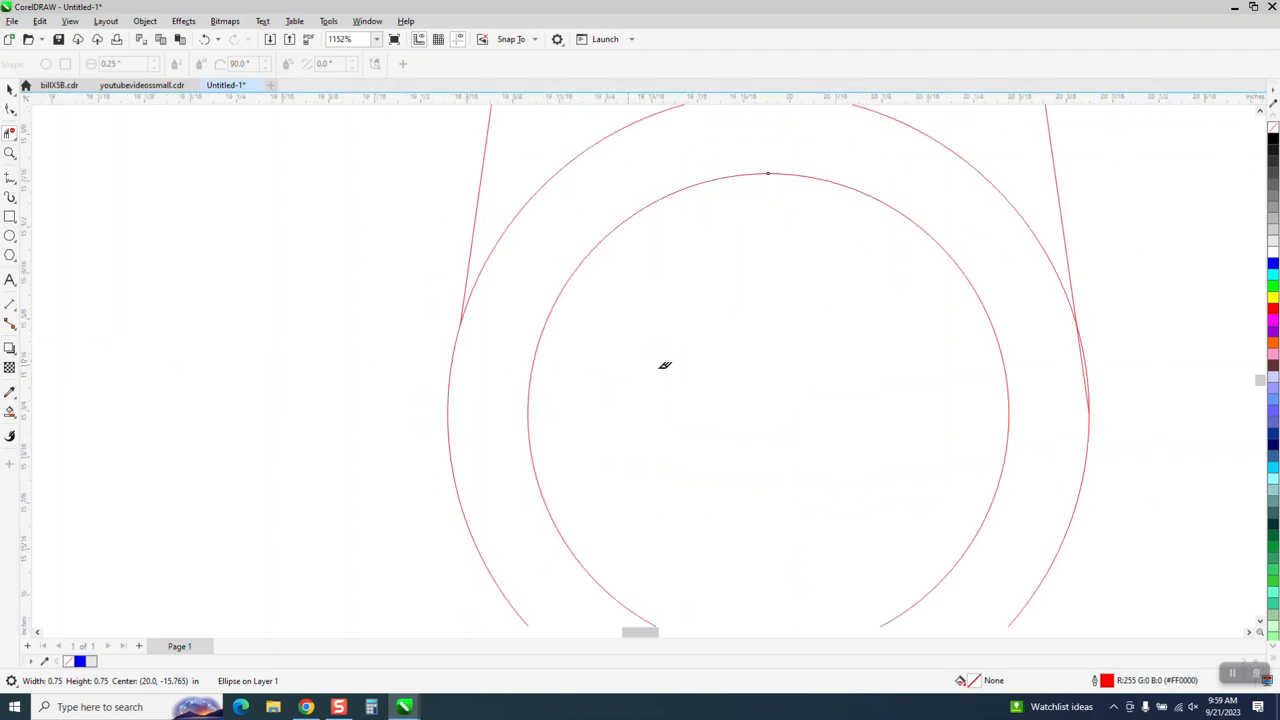
left_click(978, 362)
Clear the selection of the triangle and circles and set the nudge distance to 2 inches.
scroll(420, 409, "down", 3)
left_click(9, 87)
scroll(400, 288, "down", 2)
left_click_drag(391, 121, 445, 252)
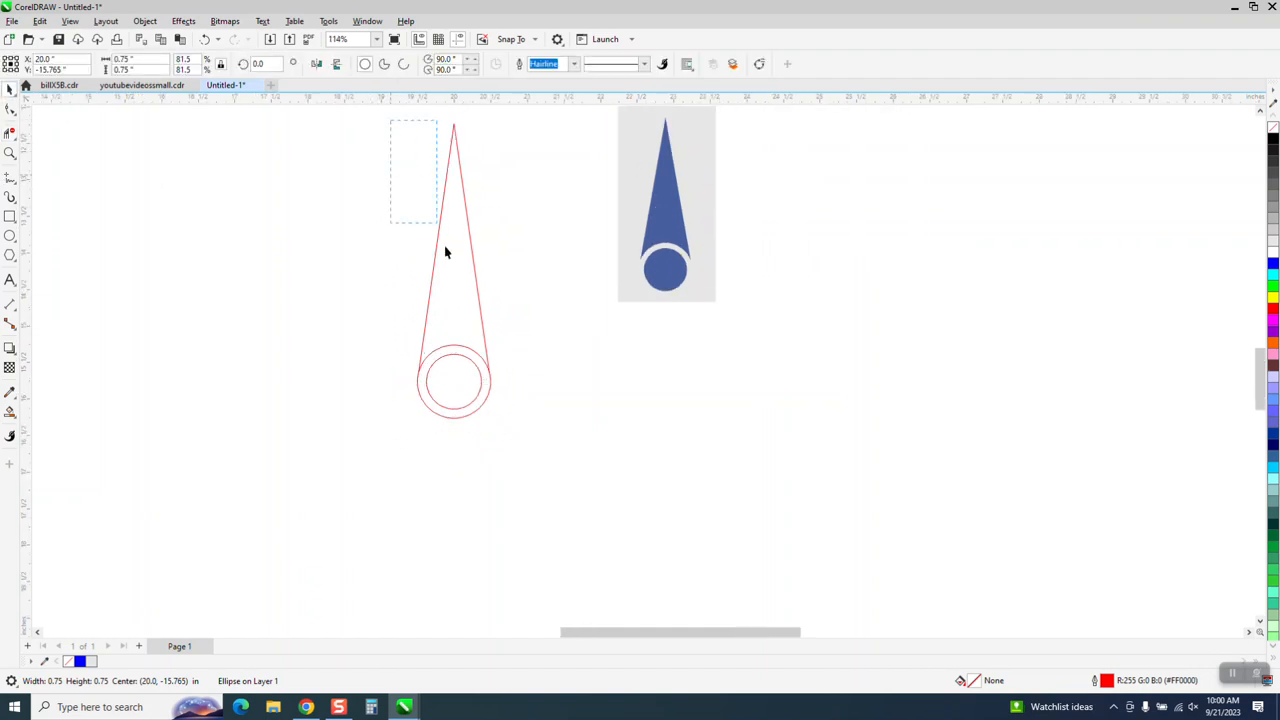
left_click_drag(560, 467, 558, 466)
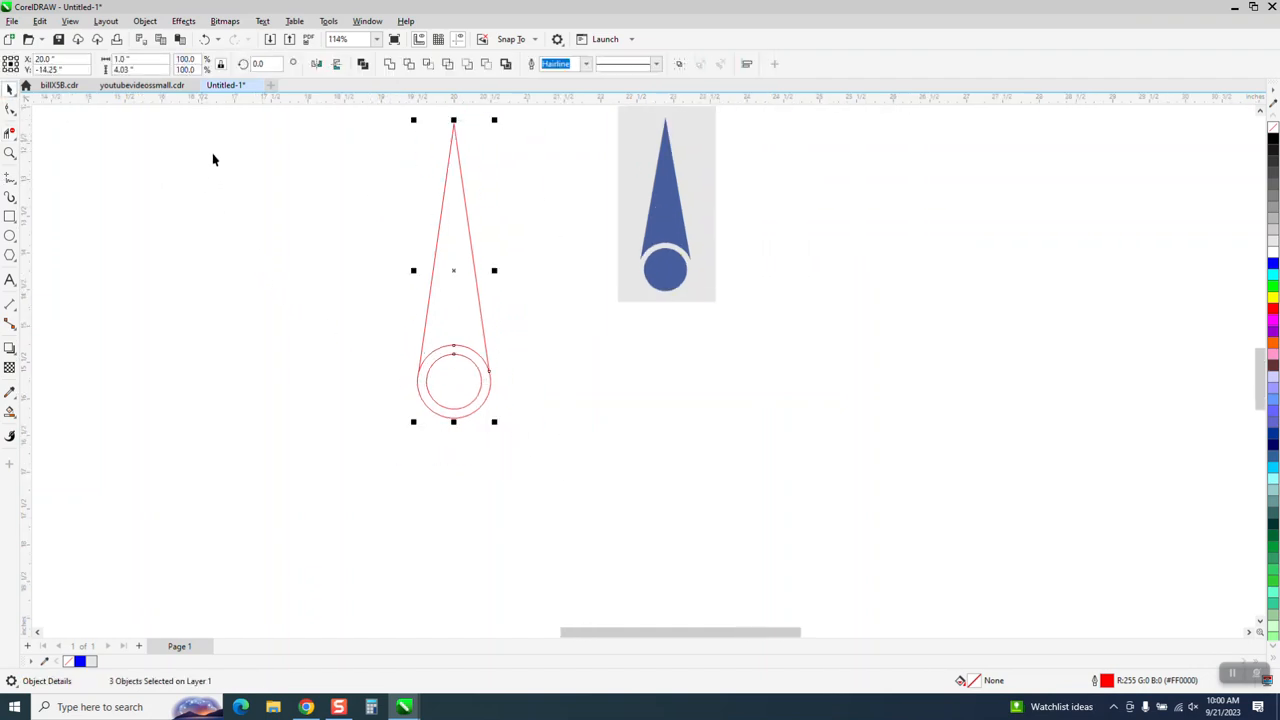
left_click(236, 198)
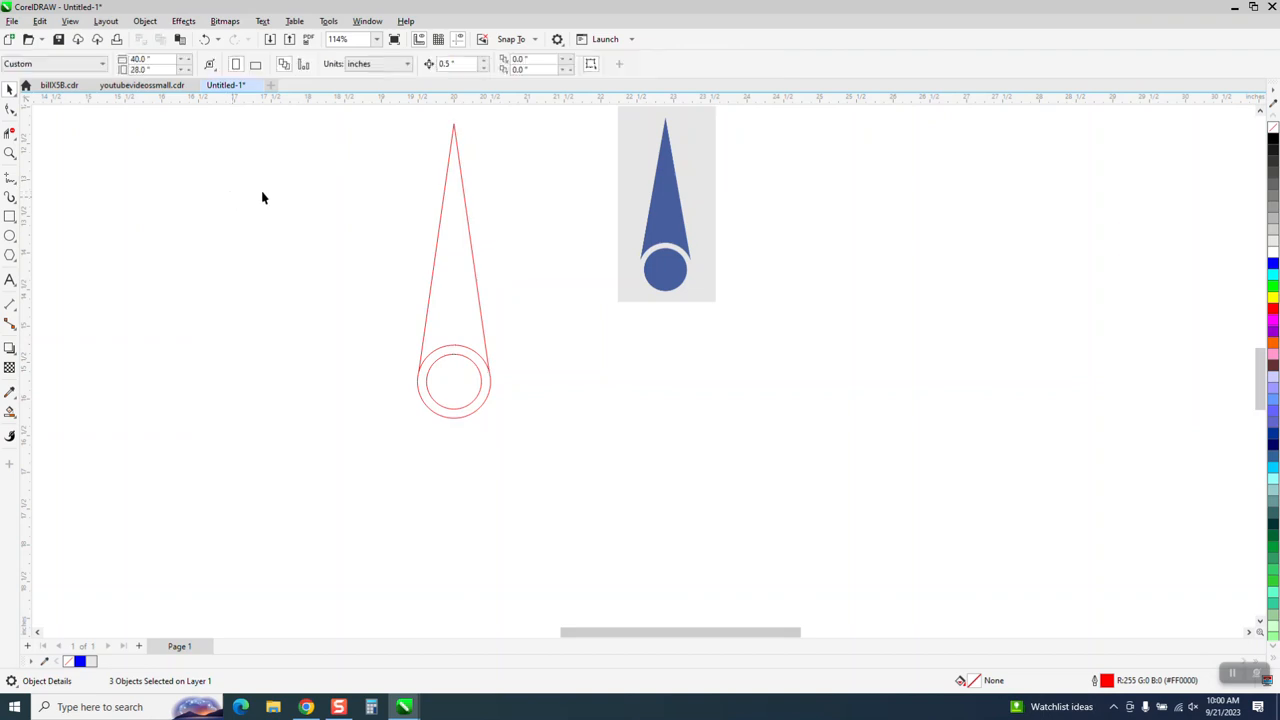
left_click(449, 63)
type("2")
key("Return")
Smart-fill the pointer area between the triangle sides and the larger circle in blue and nudge the new shape 2 inches left.
left_click(10, 410)
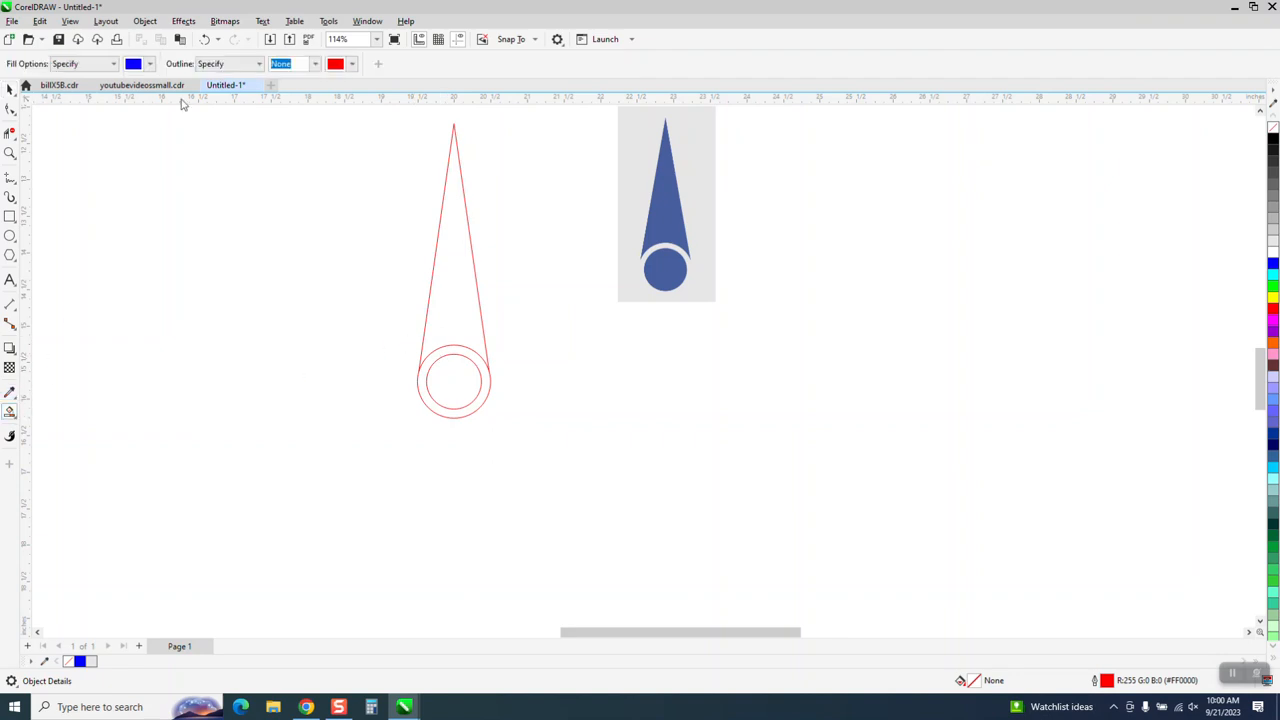
left_click(454, 300)
key("Down")
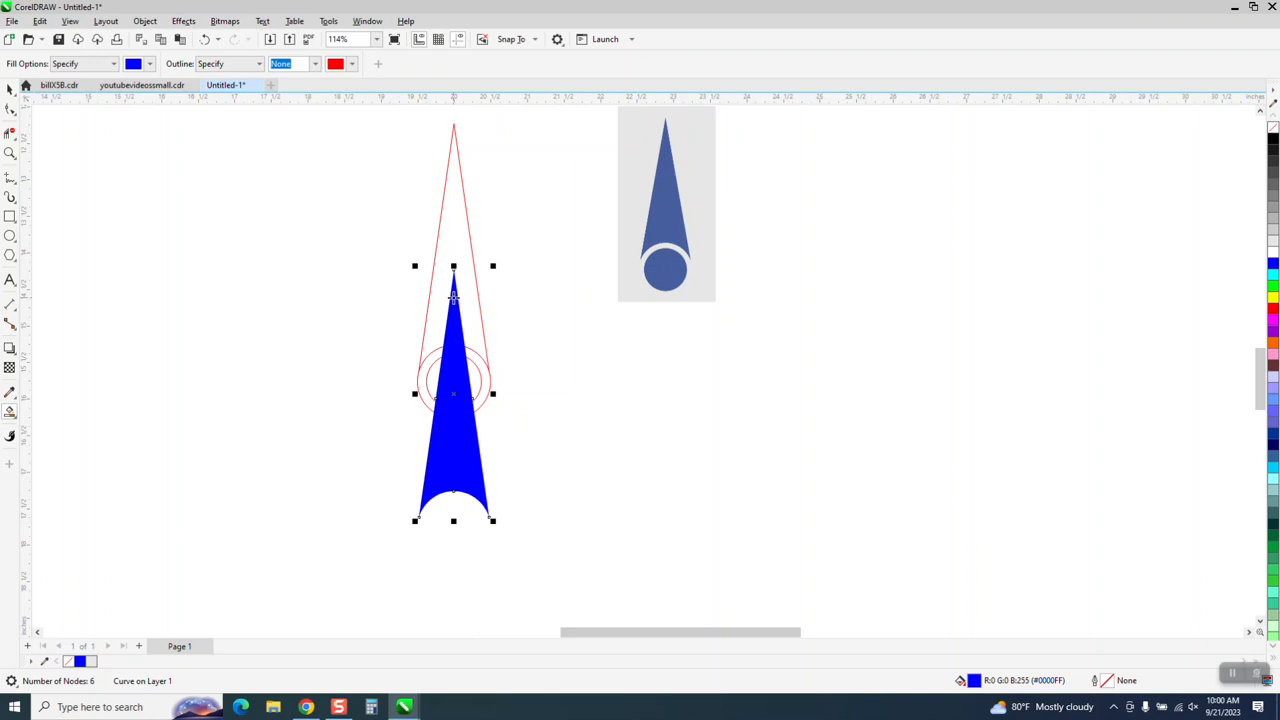
key("Up")
key("Left")
Smart-fill the inner circle in blue and nudge the new disc 2 inches left, under the filled pointer.
left_click(455, 376)
key("Left")
scroll(483, 467, "down", 1)
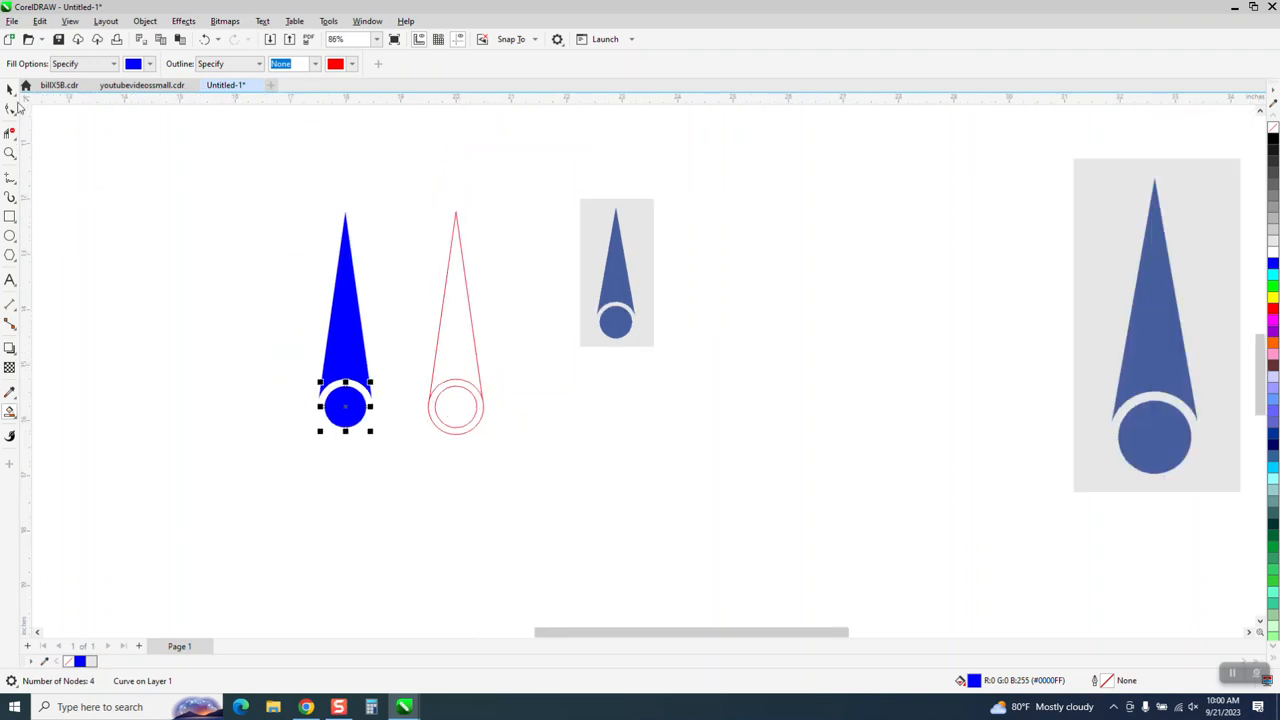
Replace the blue fill of the new pointer and disc with a black hairline outline and move both between the two bitmaps.
key("space")
left_click_drag(273, 199, 404, 452)
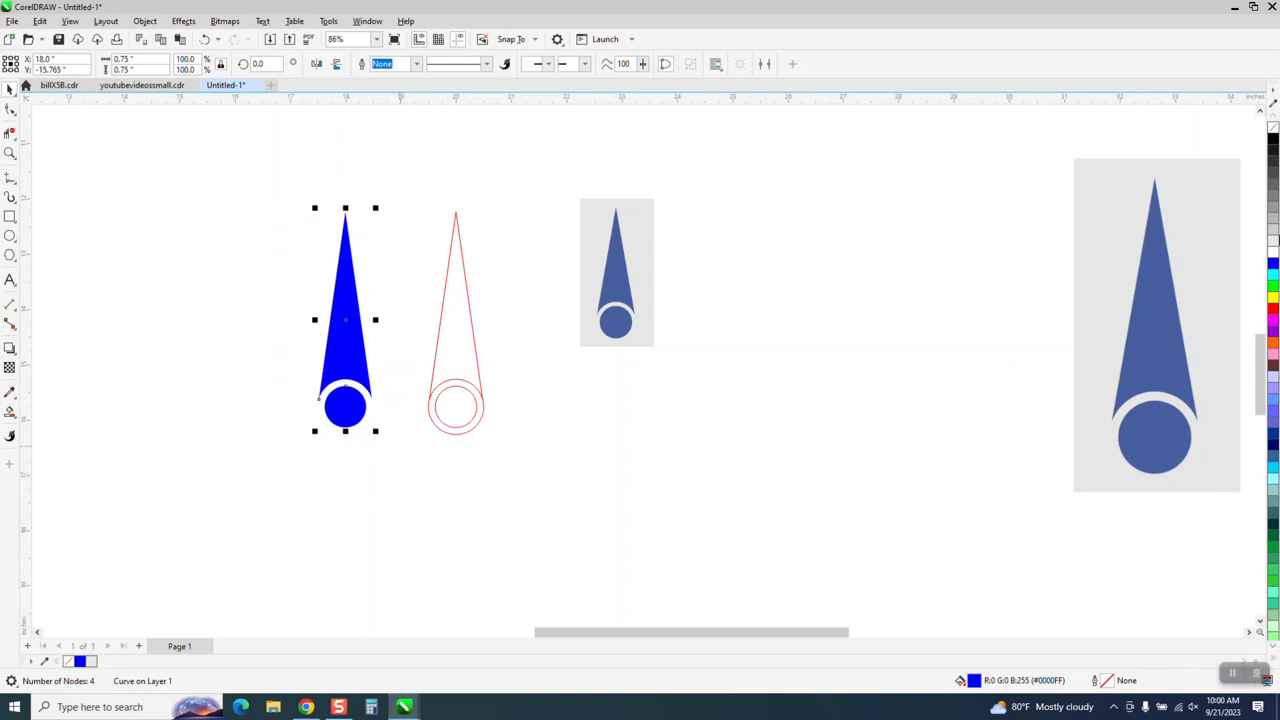
left_click(1273, 131)
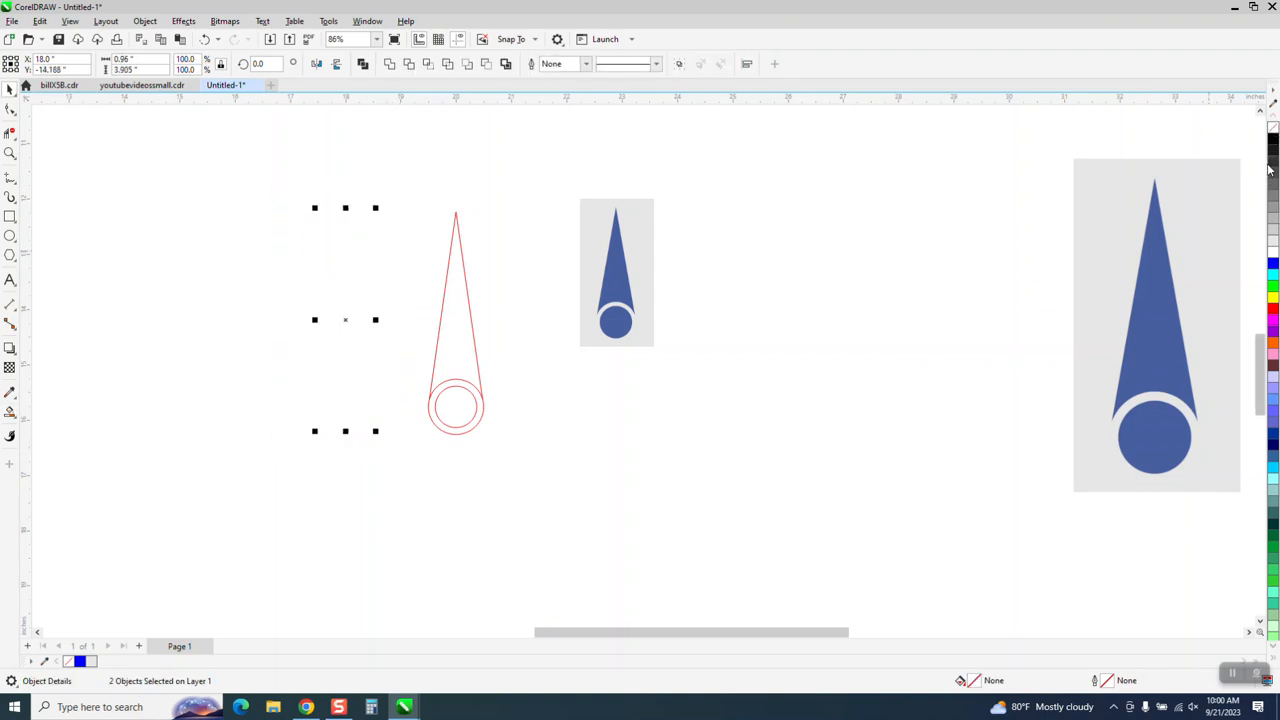
right_click(1273, 141)
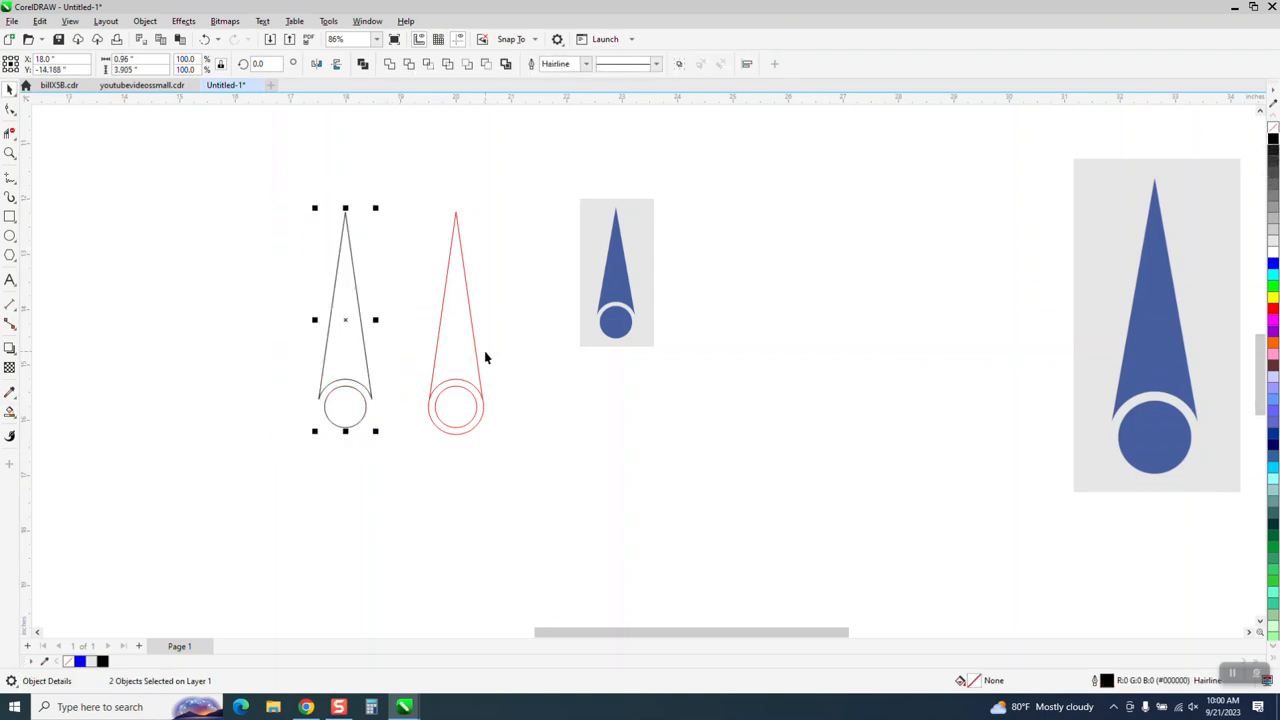
left_click_drag(349, 360, 912, 384)
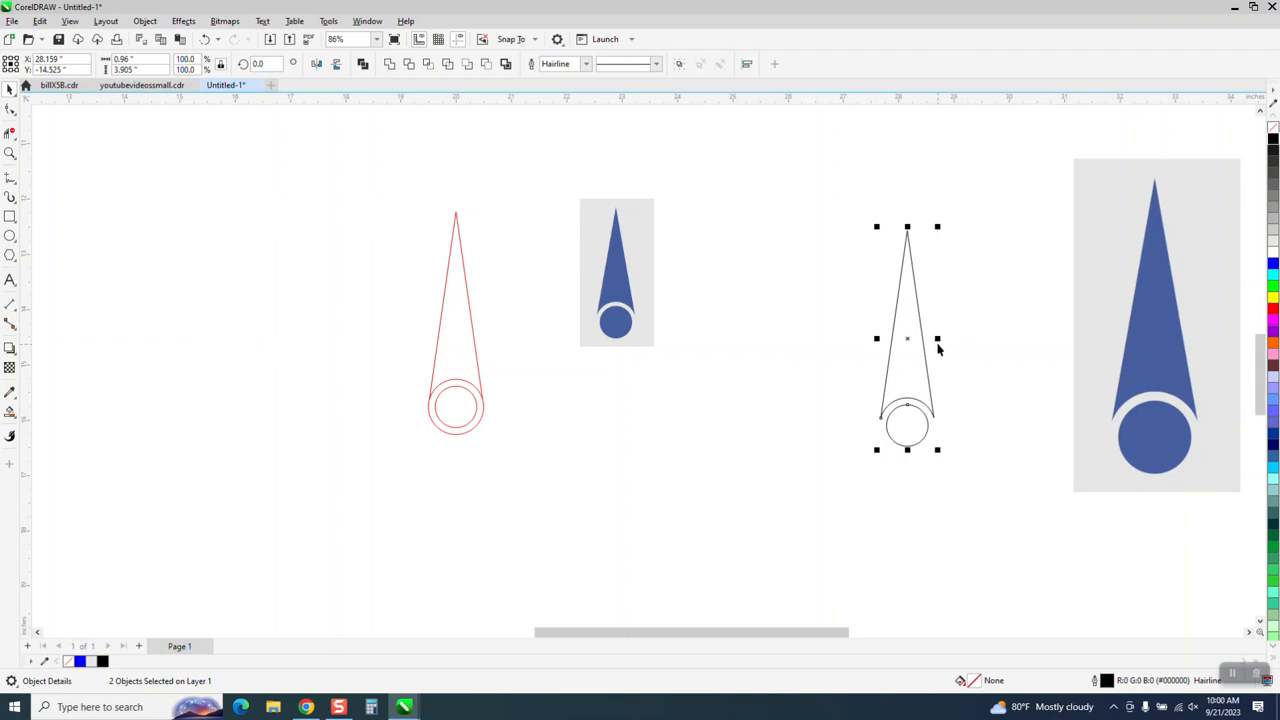
Scale the black-outlined hand proportionally to about 1.32 by 5.36 inches and place it between the small and large bitmaps.
left_click_drag(937, 339, 957, 339)
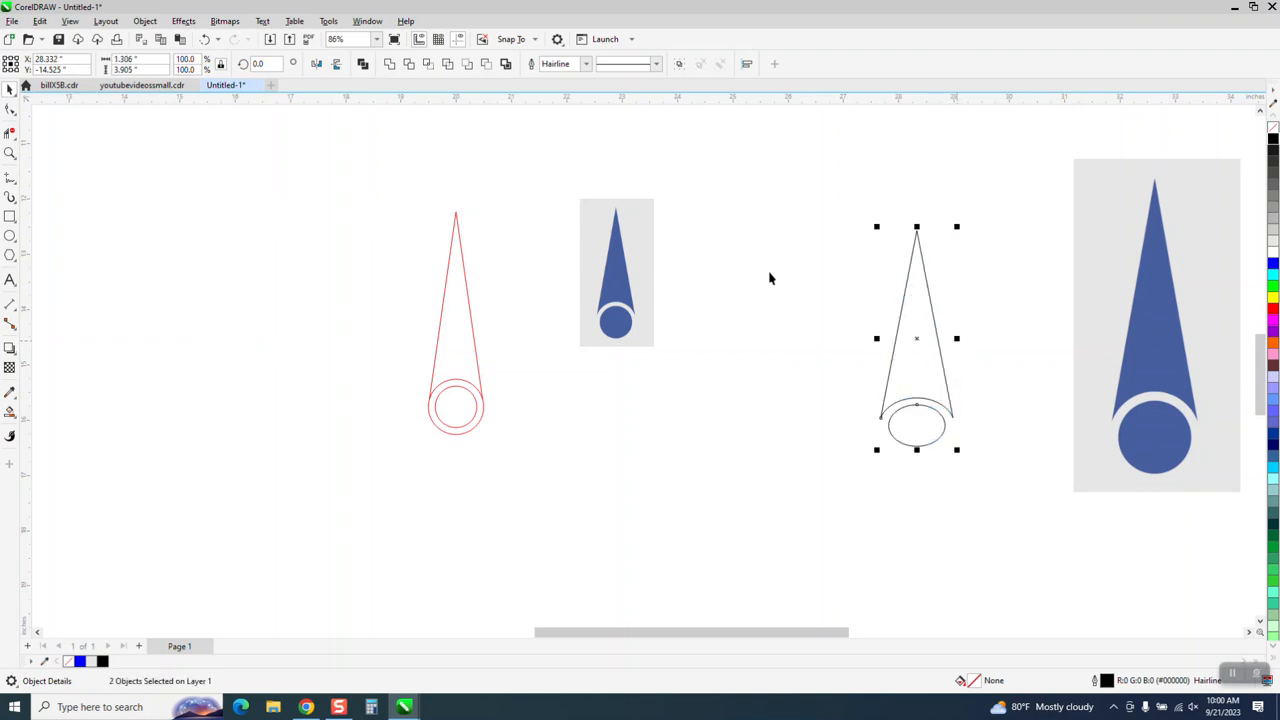
left_click(205, 39)
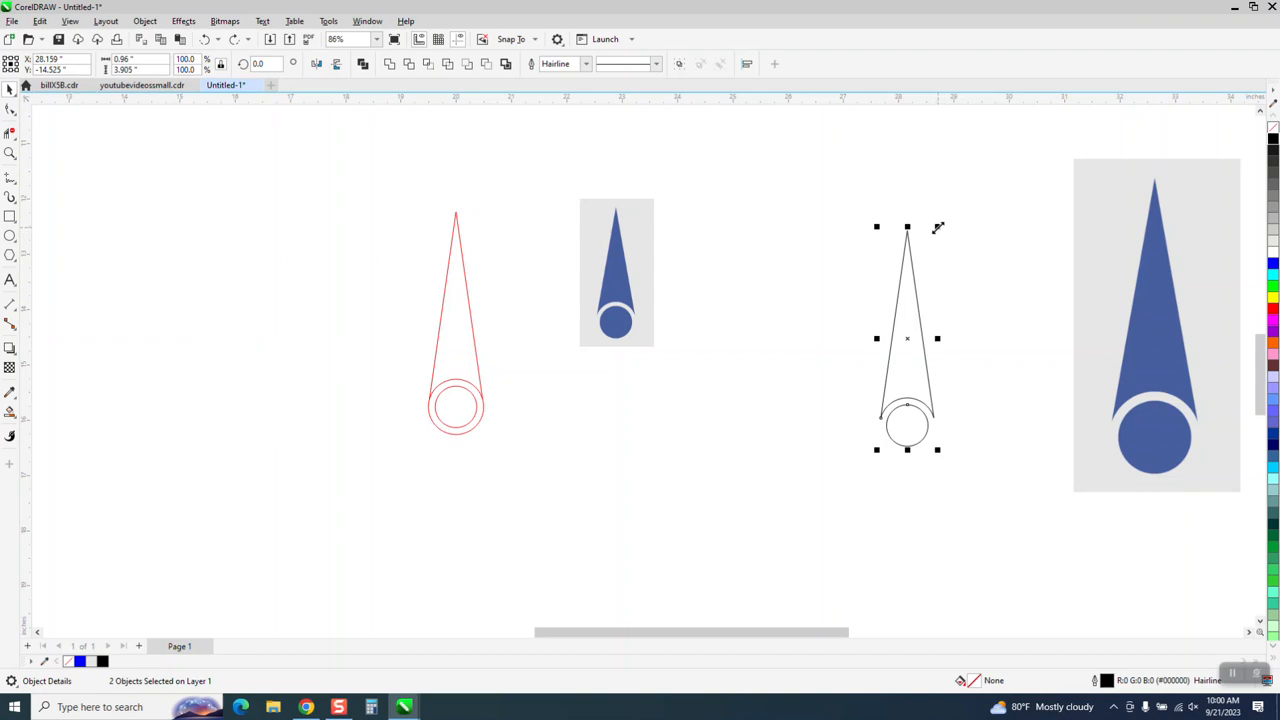
left_click_drag(938, 227, 976, 195)
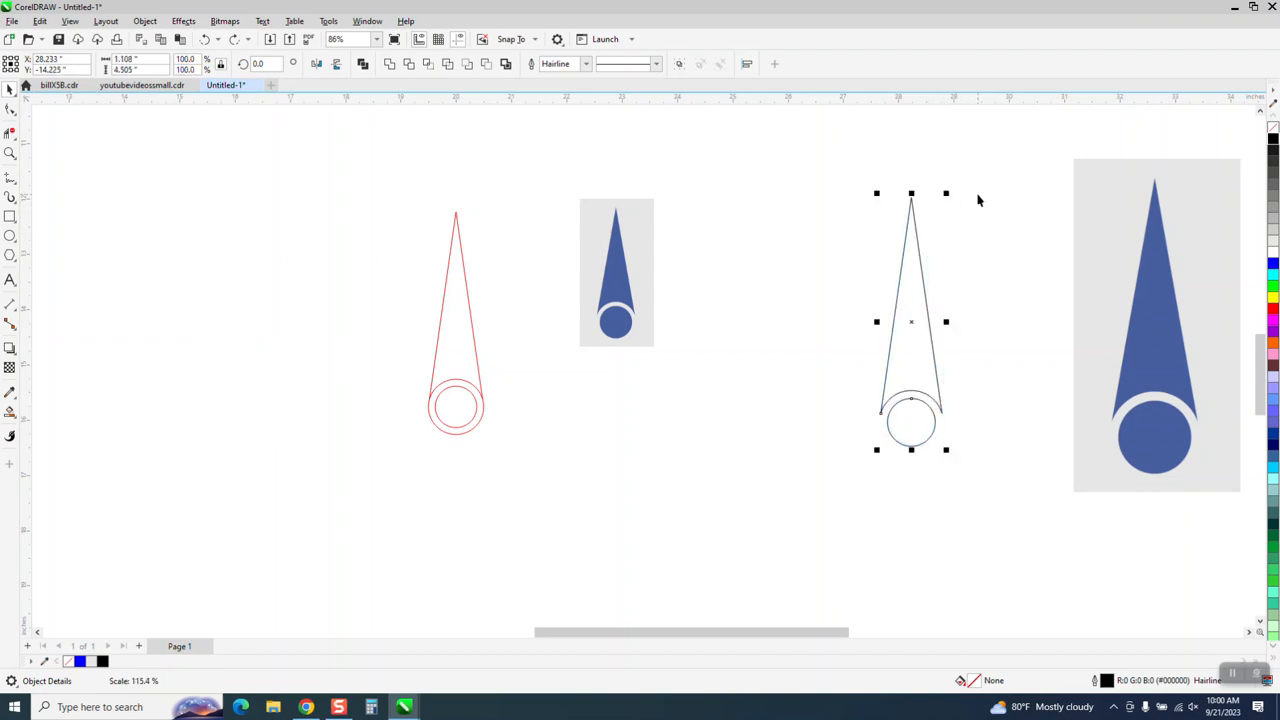
left_click(951, 202)
left_click(915, 229)
left_click_drag(829, 163, 984, 486)
left_click_drag(948, 195, 1051, 150)
left_click_drag(912, 401, 770, 447)
Move the small bitmap closer to the red outline and the large bitmap next to the black-outlined hand.
left_click_drag(625, 313, 596, 329)
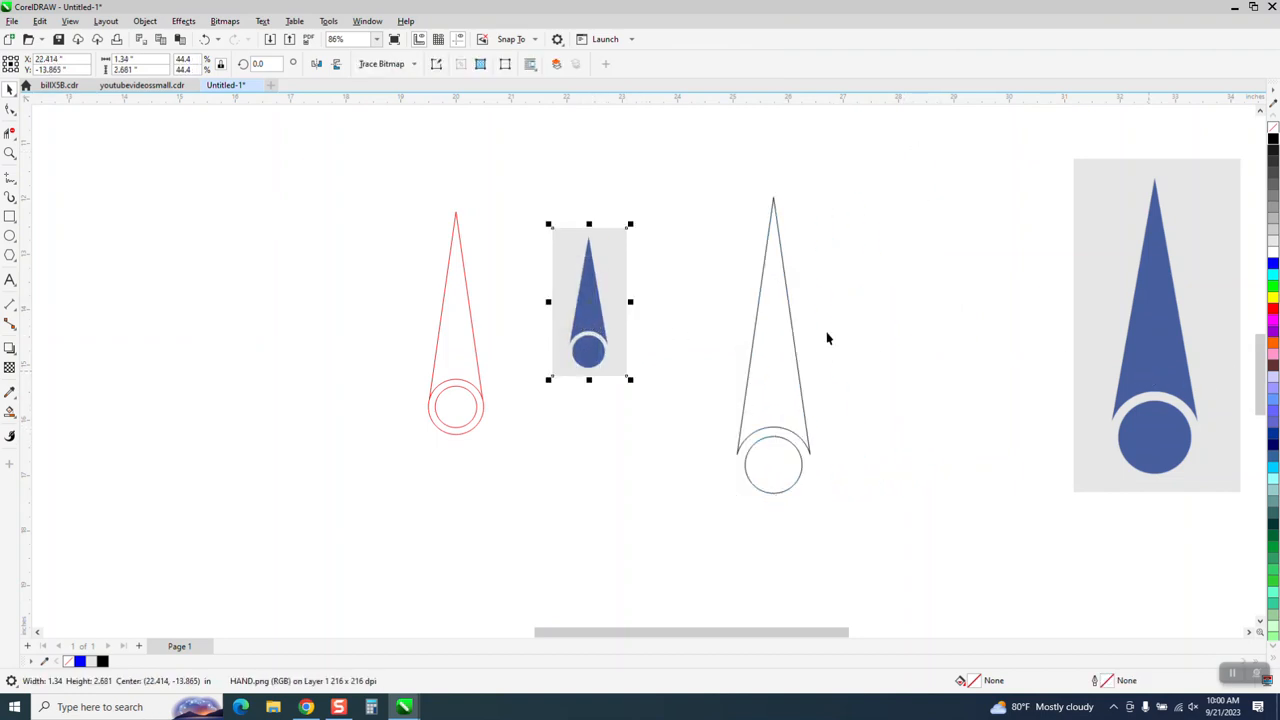
left_click_drag(1127, 390, 941, 410)
left_click(572, 313)
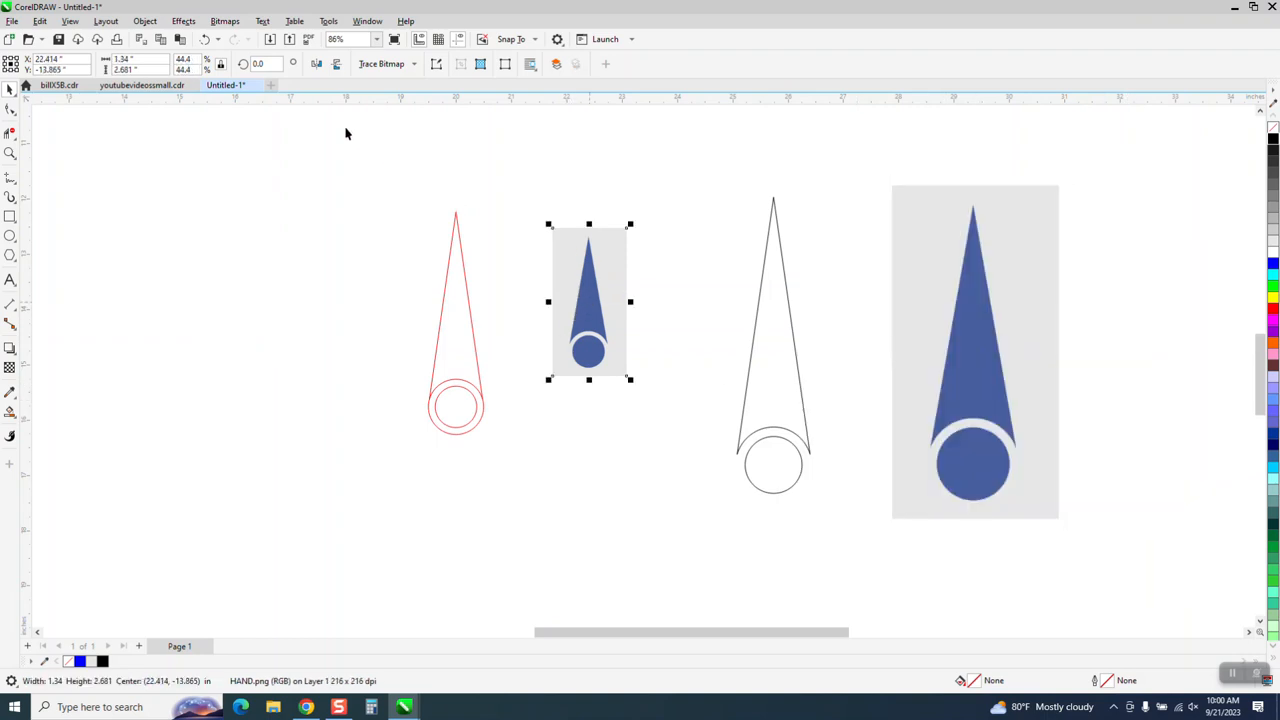
Try filling both parts of the black-outlined hand with solid palette blue.
left_click_drag(706, 190, 836, 610)
left_click(1274, 265)
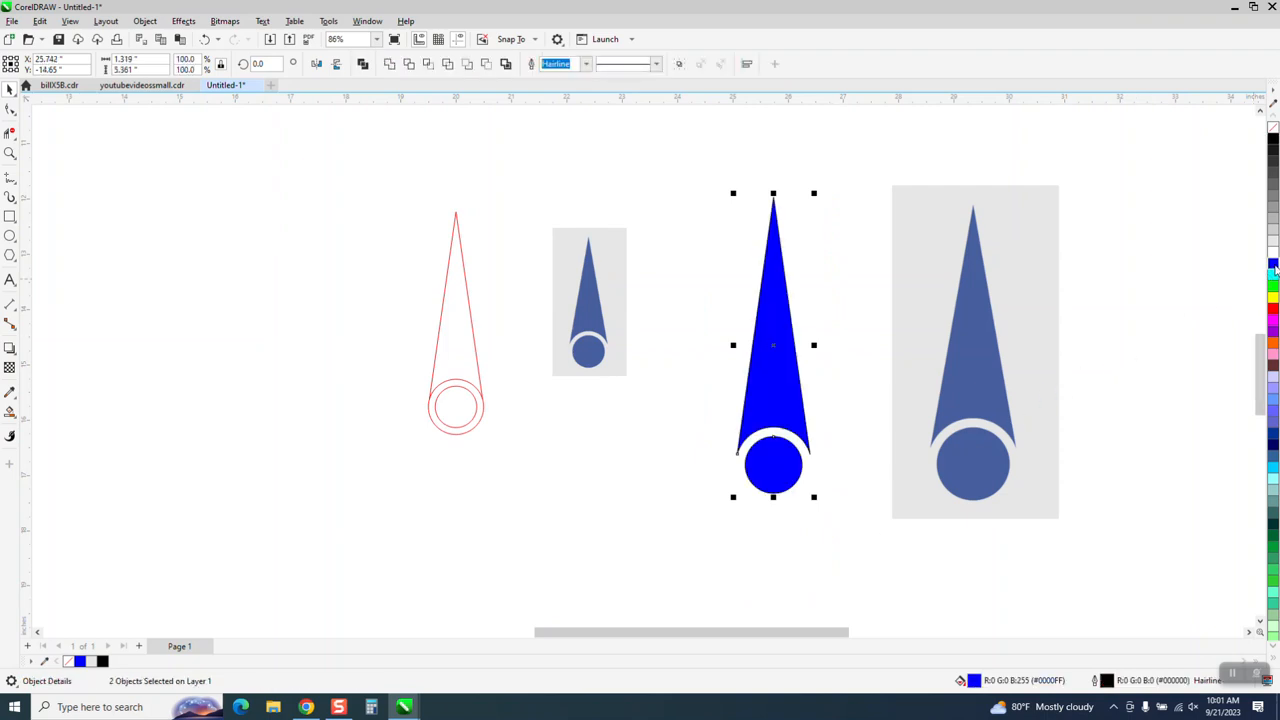
left_click(204, 39)
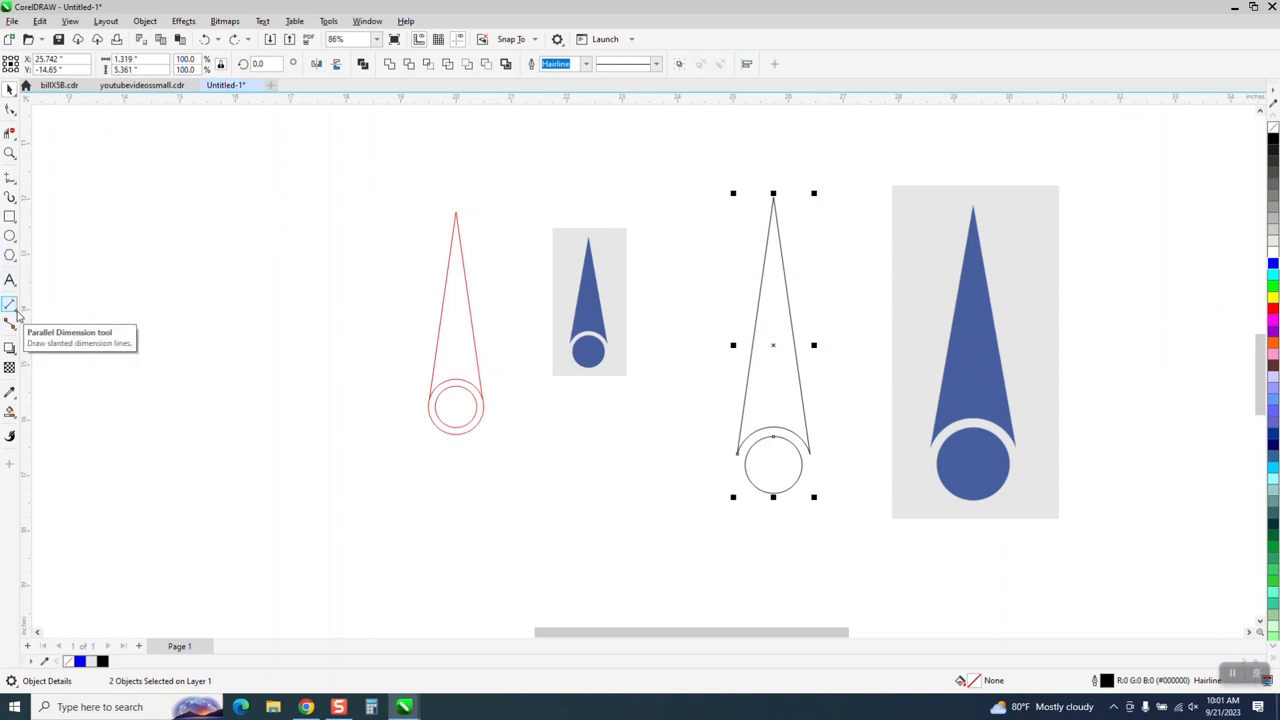
Sample the bitmap's blue (#485F9E) with the Color Eyedropper and fill the outlined pointer and disc with it.
left_click(10, 393)
left_click(55, 391)
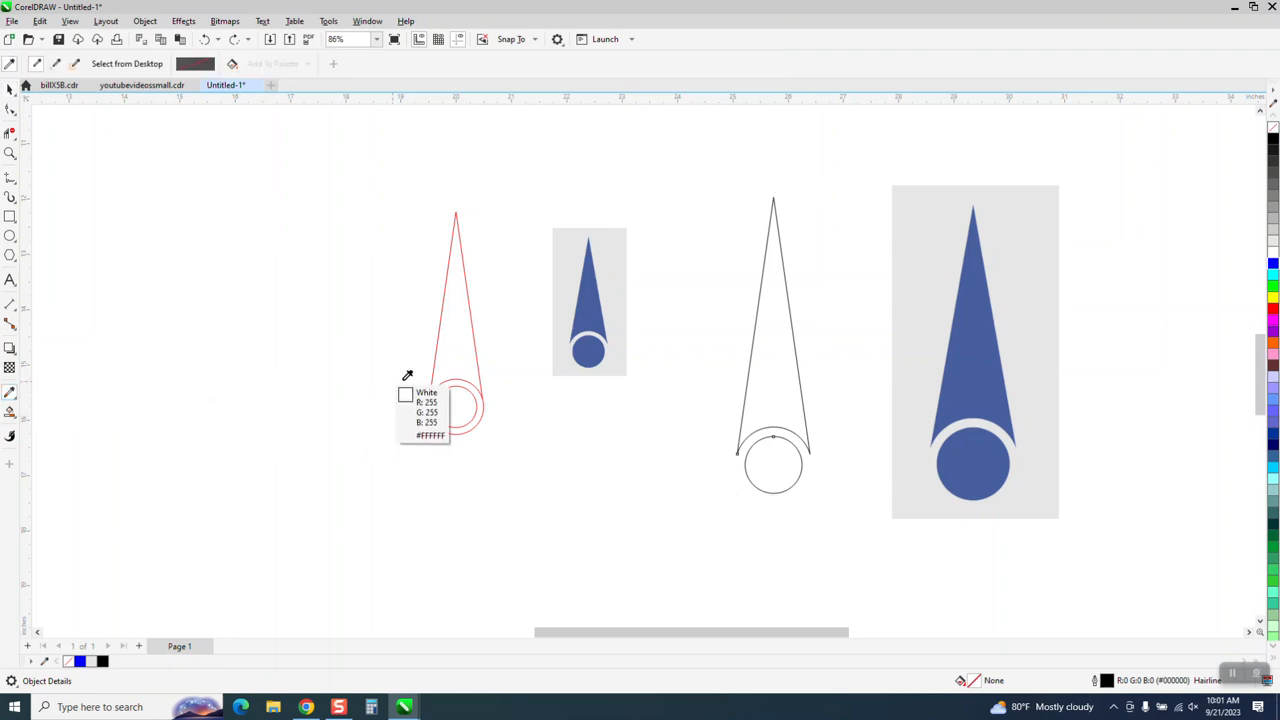
left_click(763, 398)
left_click(763, 455)
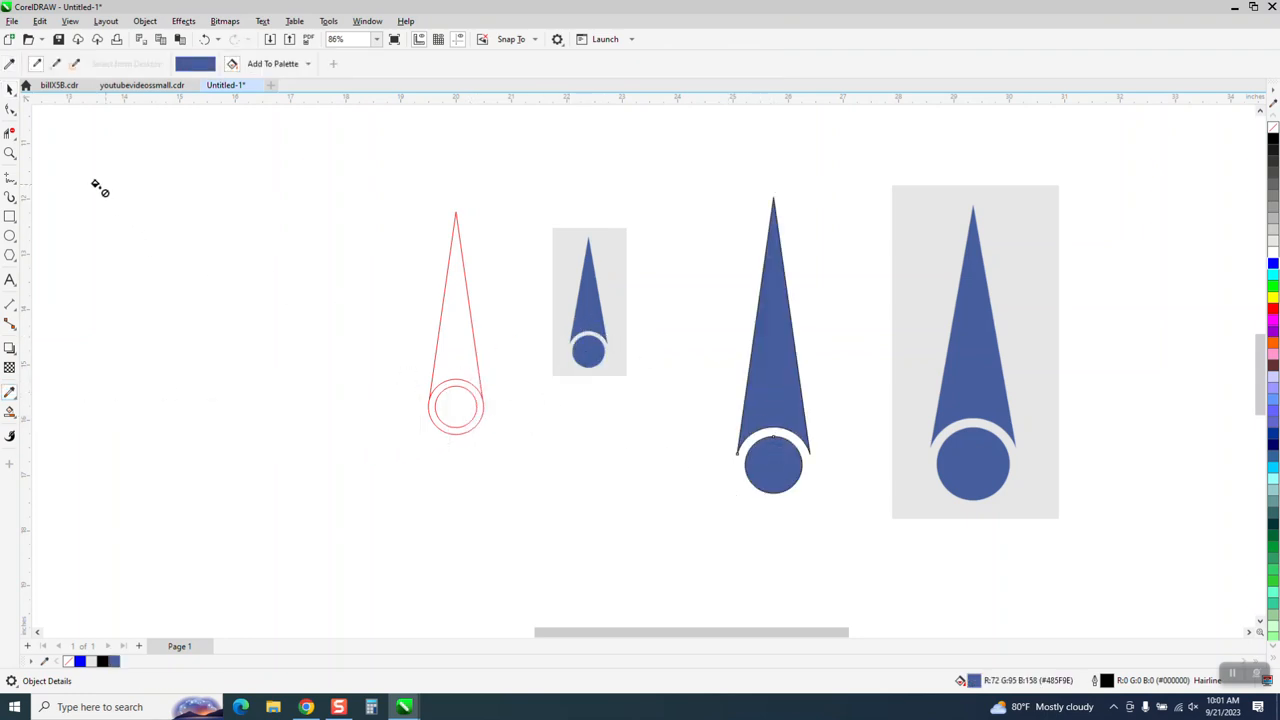
left_click(10, 88)
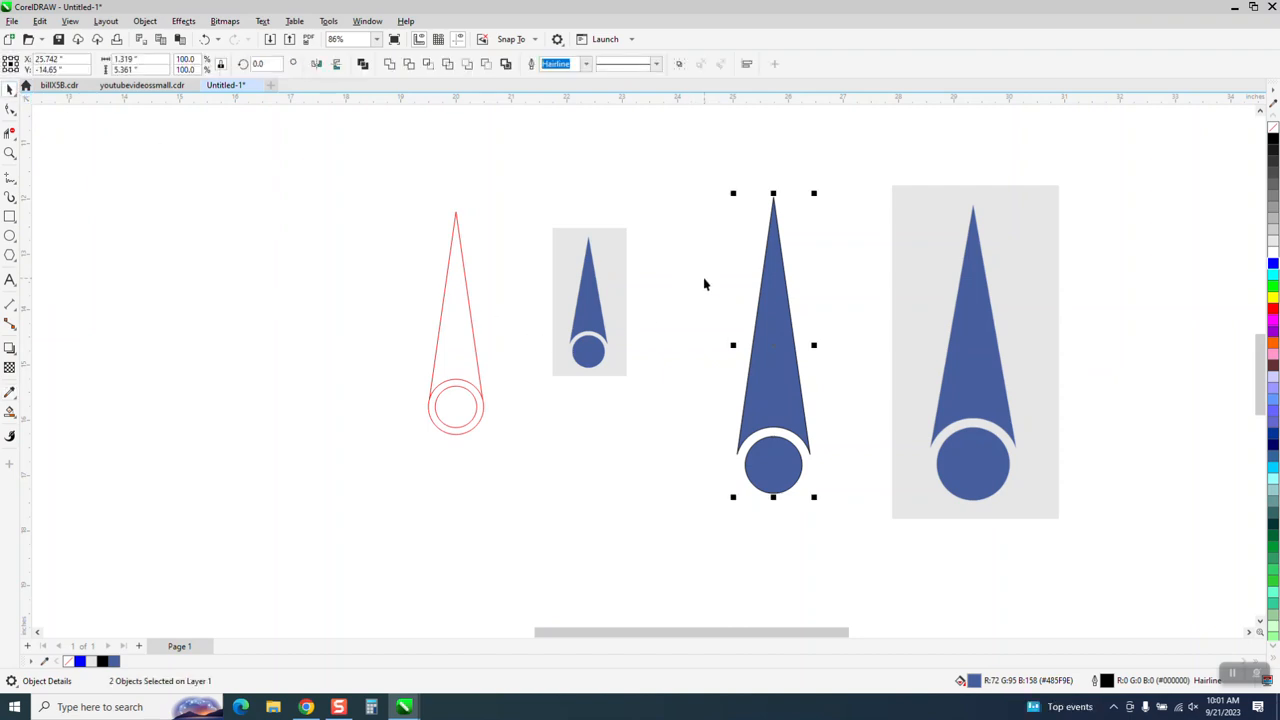